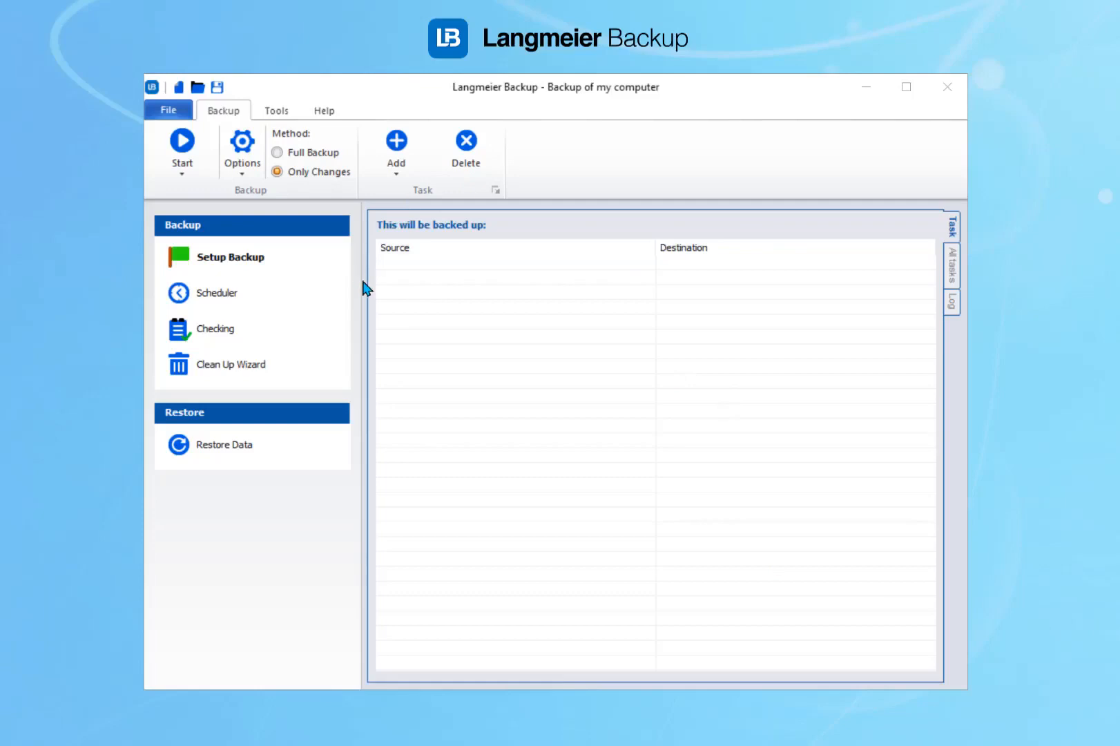
Begin setting up a backup and add the aBusiness folder from Dokumente to the data being backed up.
click(214, 263)
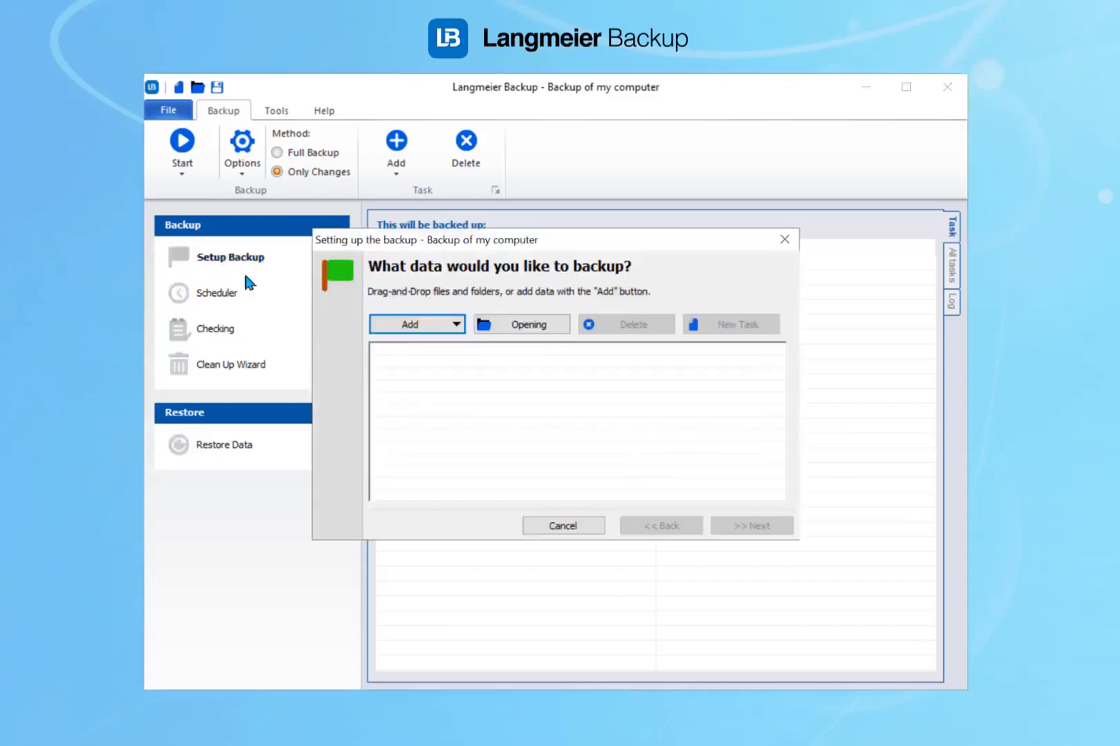
click(407, 326)
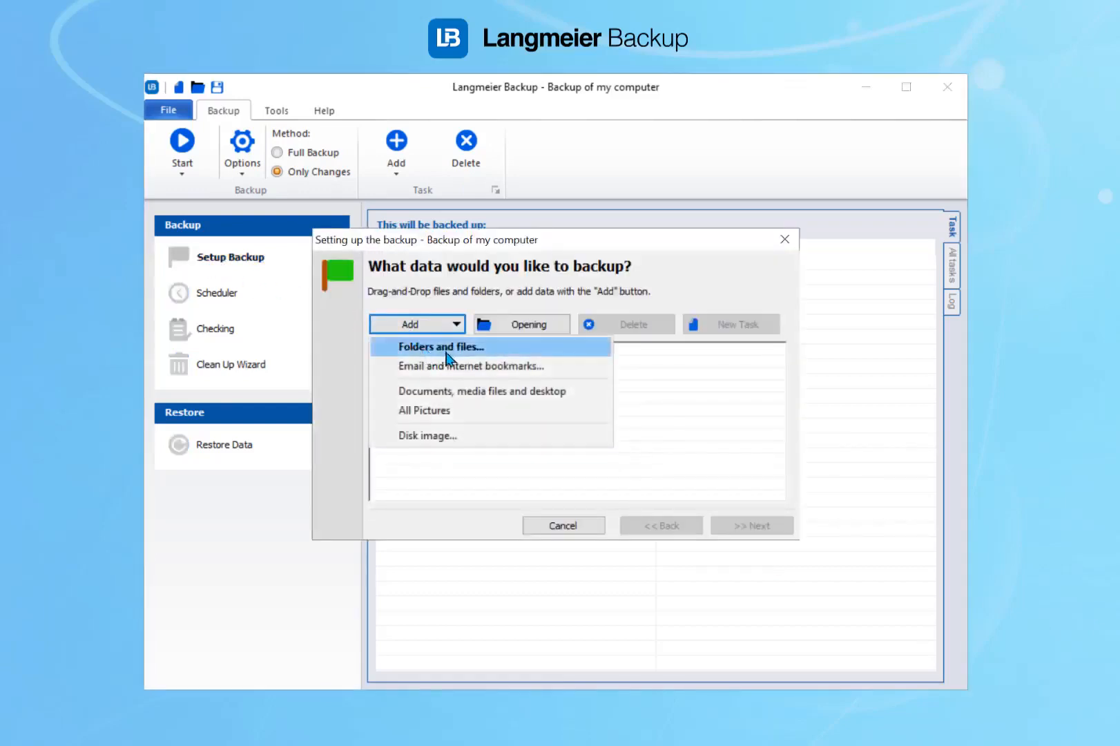
click(487, 354)
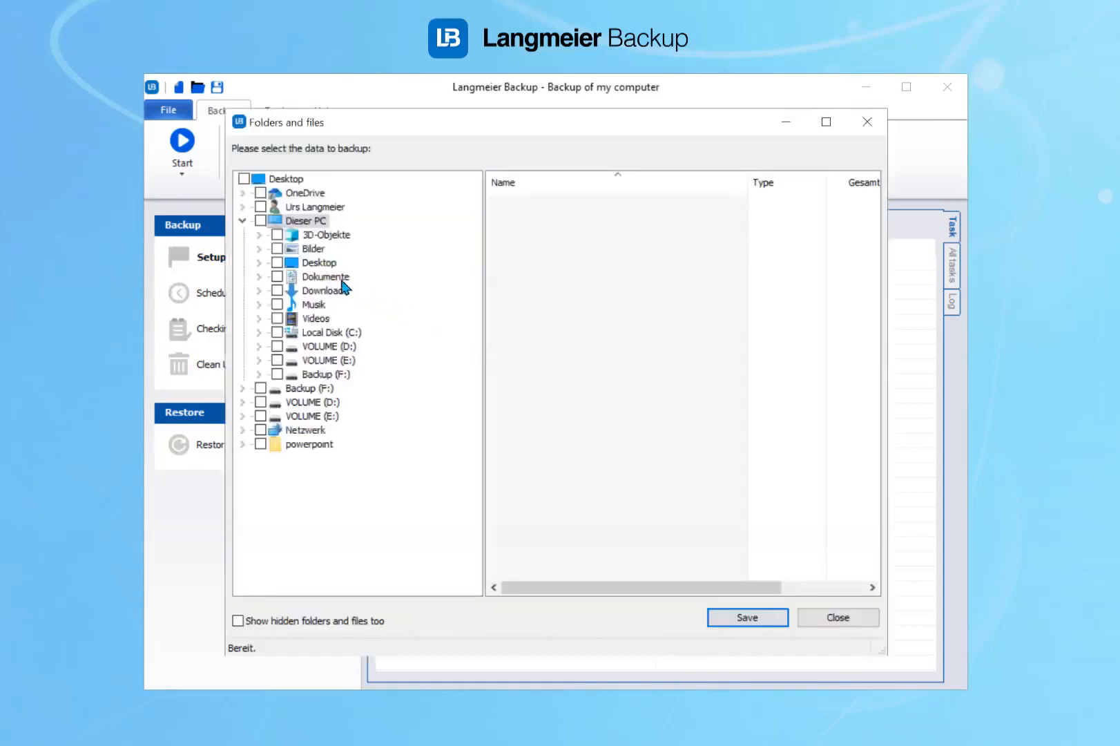
double_click(313, 277)
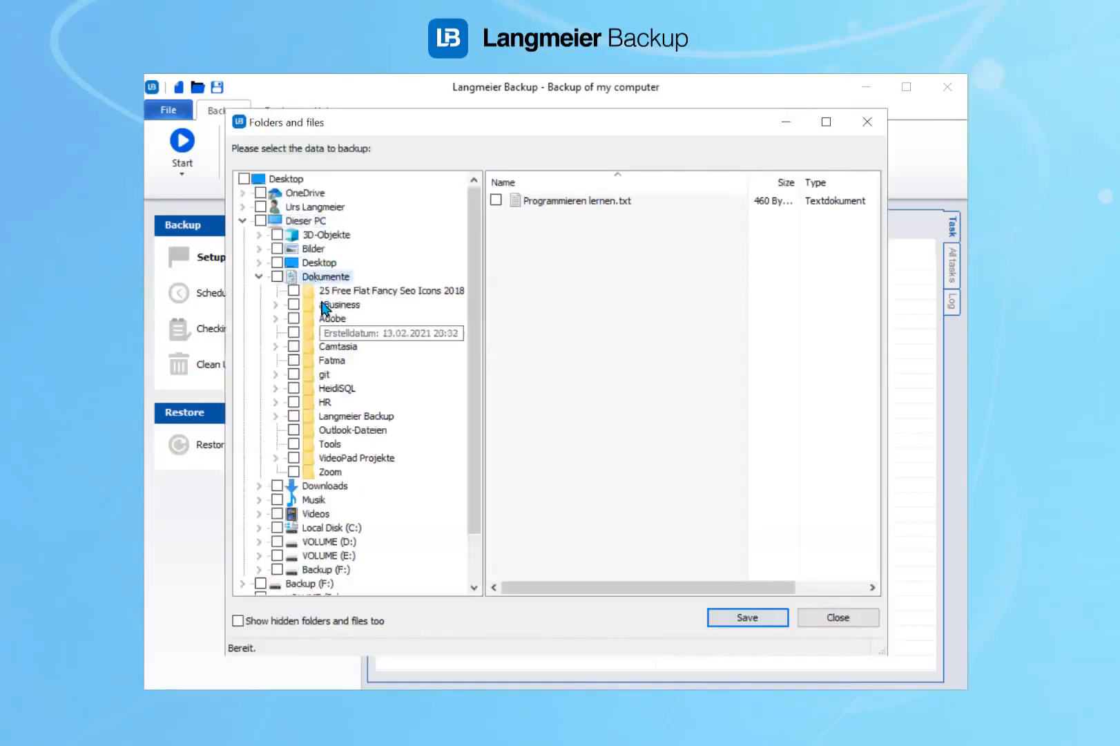
double_click(321, 305)
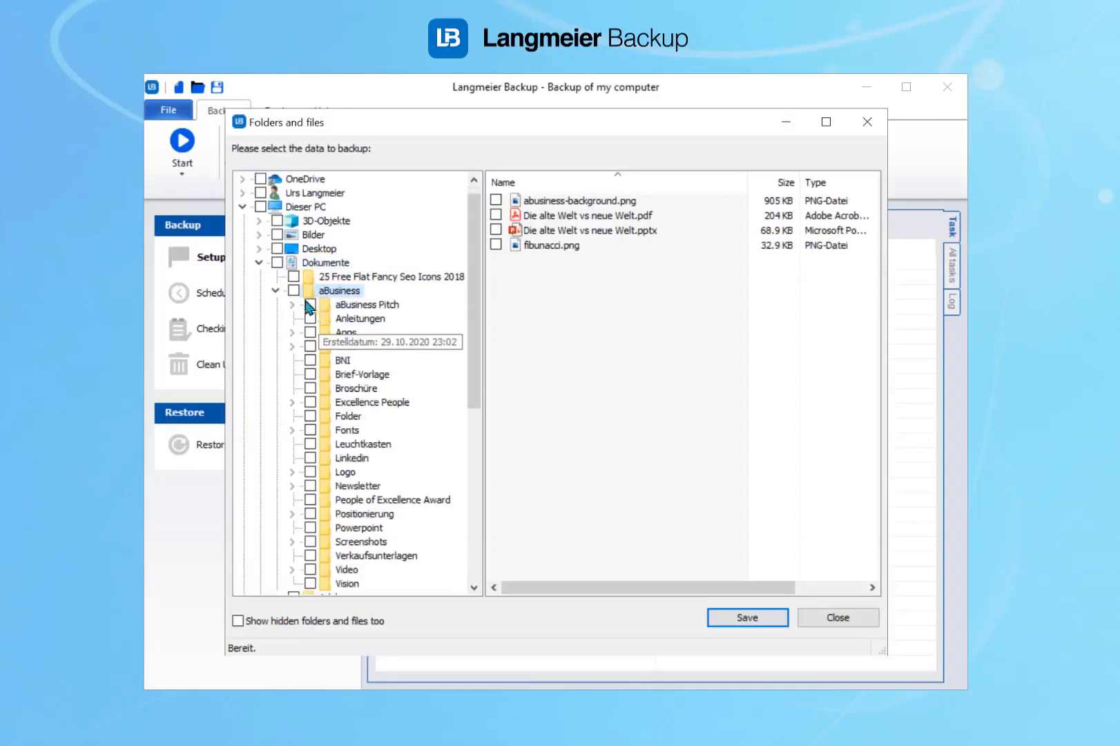
click(294, 290)
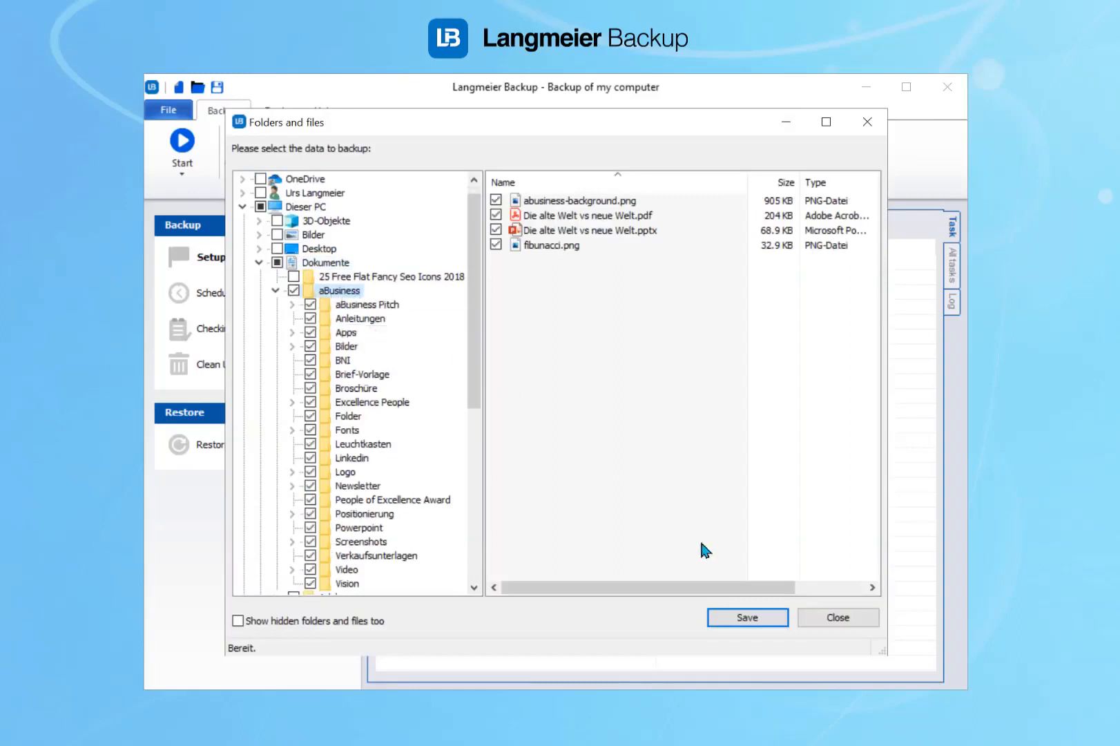
click(748, 619)
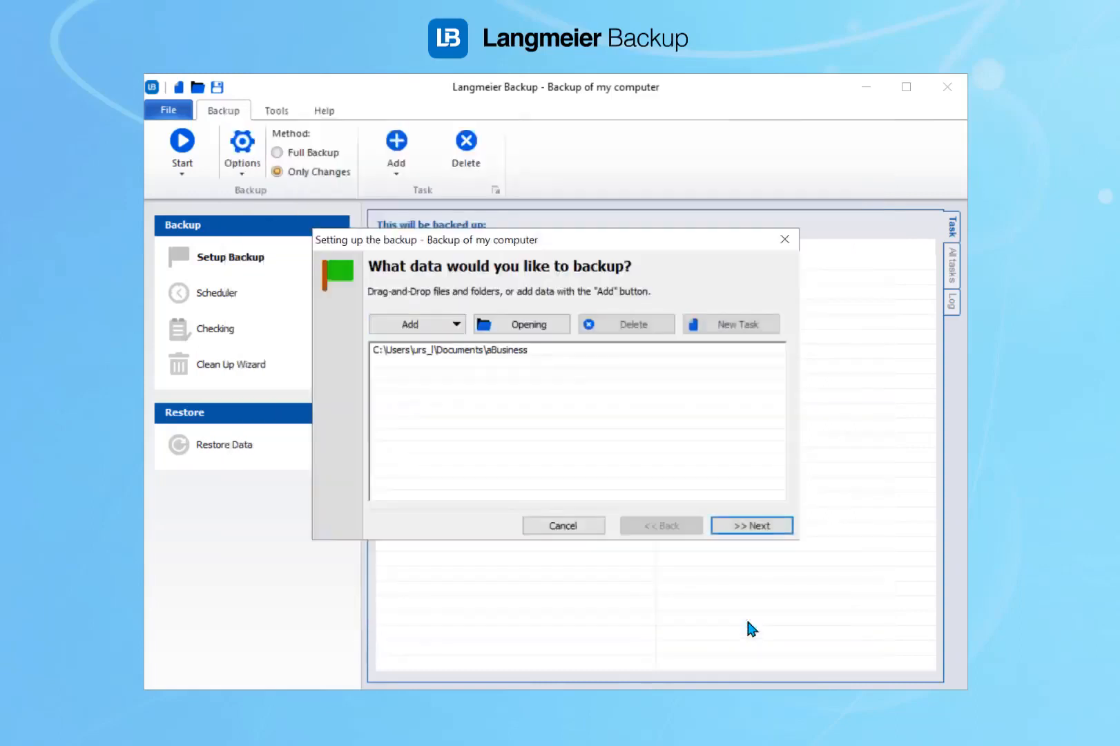
Add a Custom Disk Clone image of Local Disk (C:) and the Windows RE tools partition, named My Disk Clone, with default expert settings.
click(440, 324)
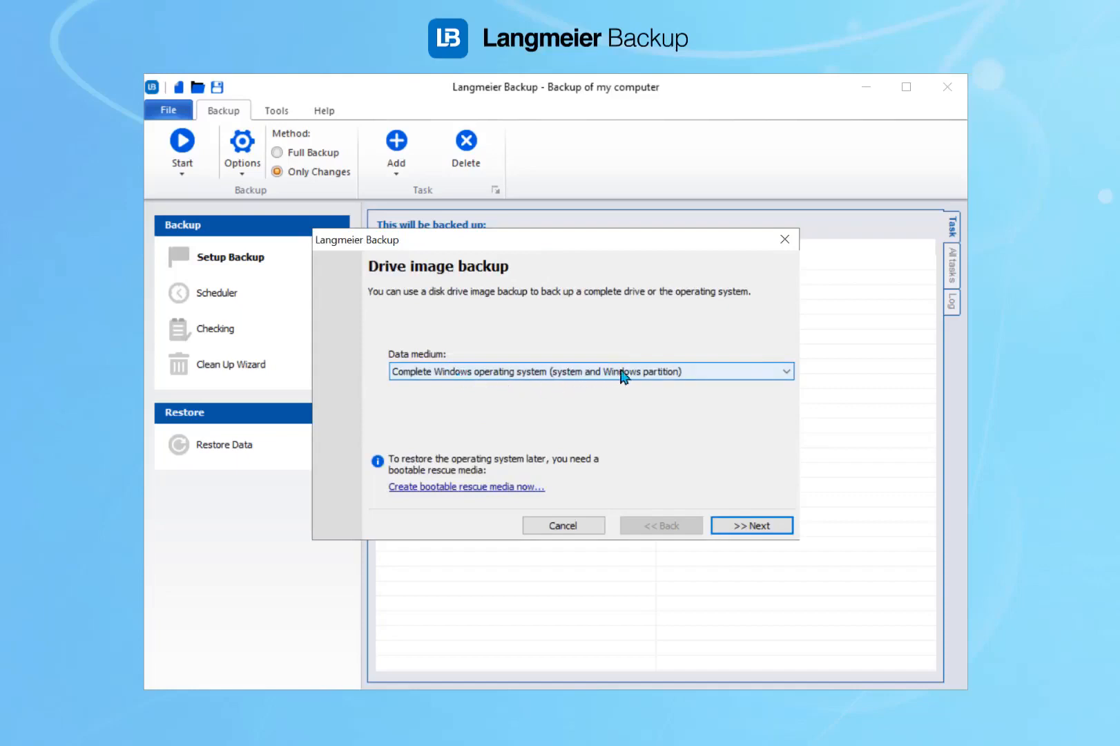
click(657, 377)
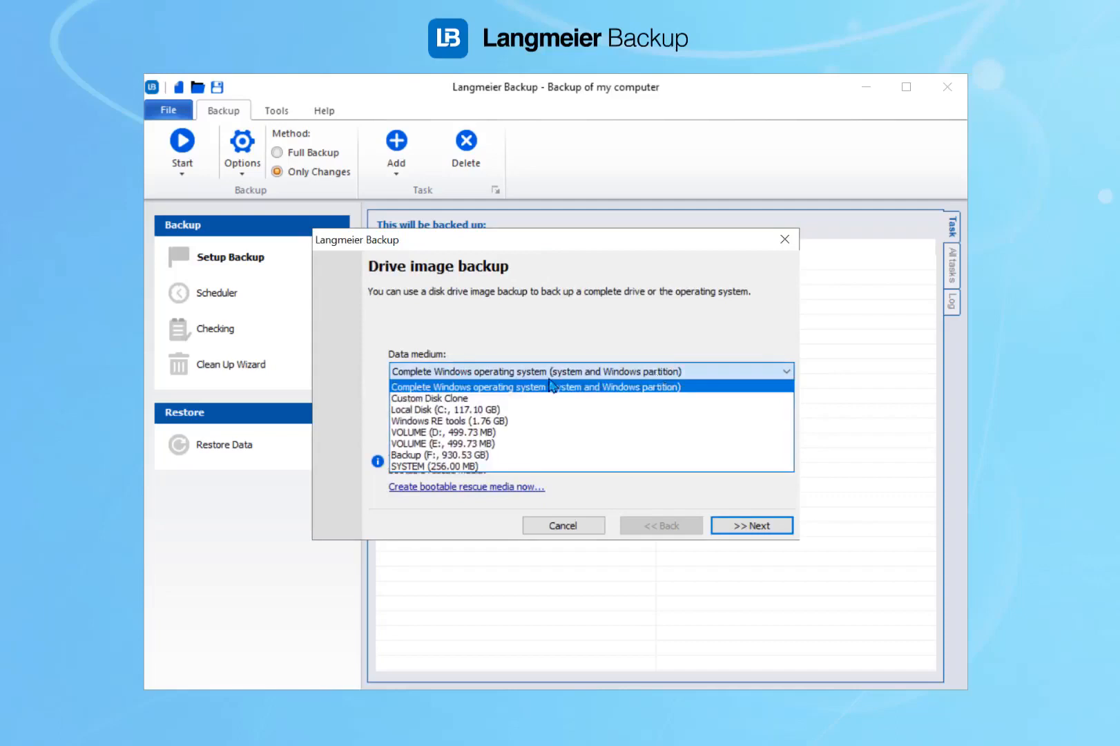
click(444, 400)
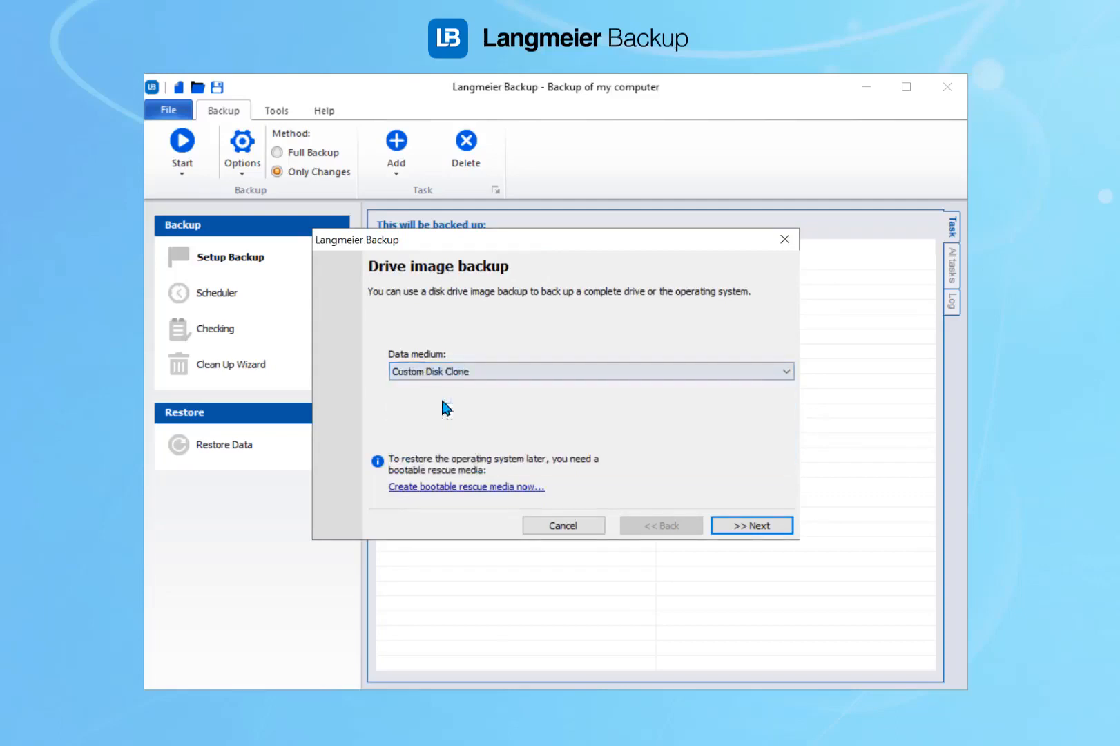
click(742, 531)
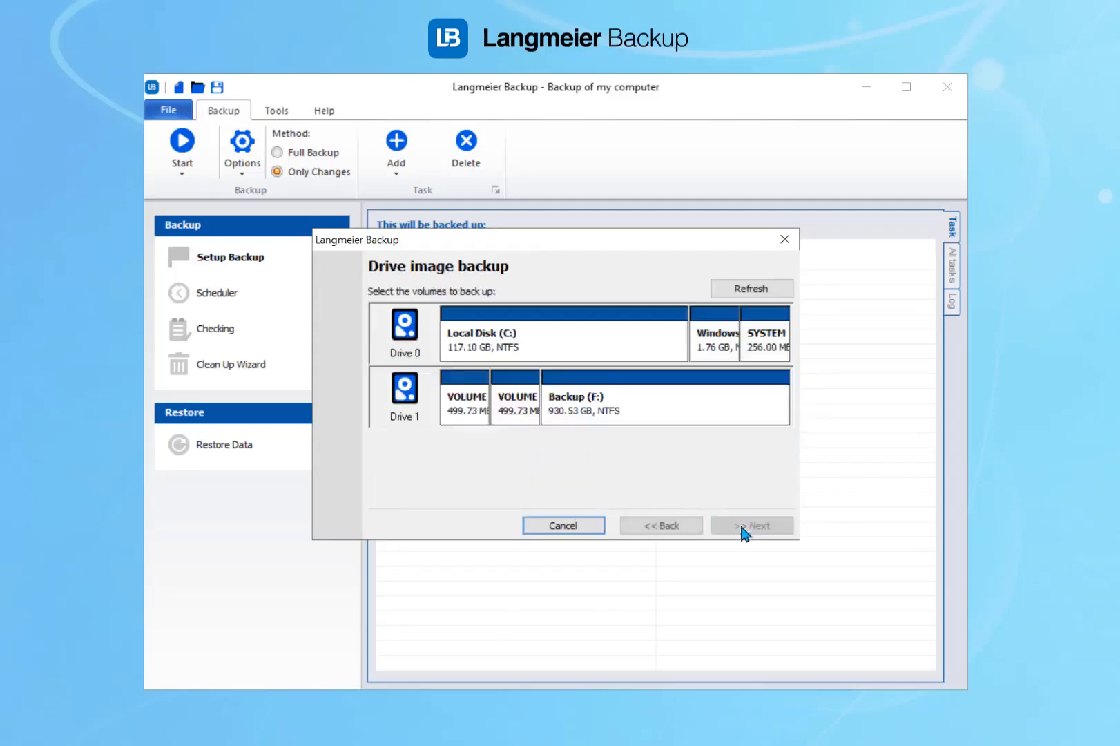
click(608, 341)
click(725, 340)
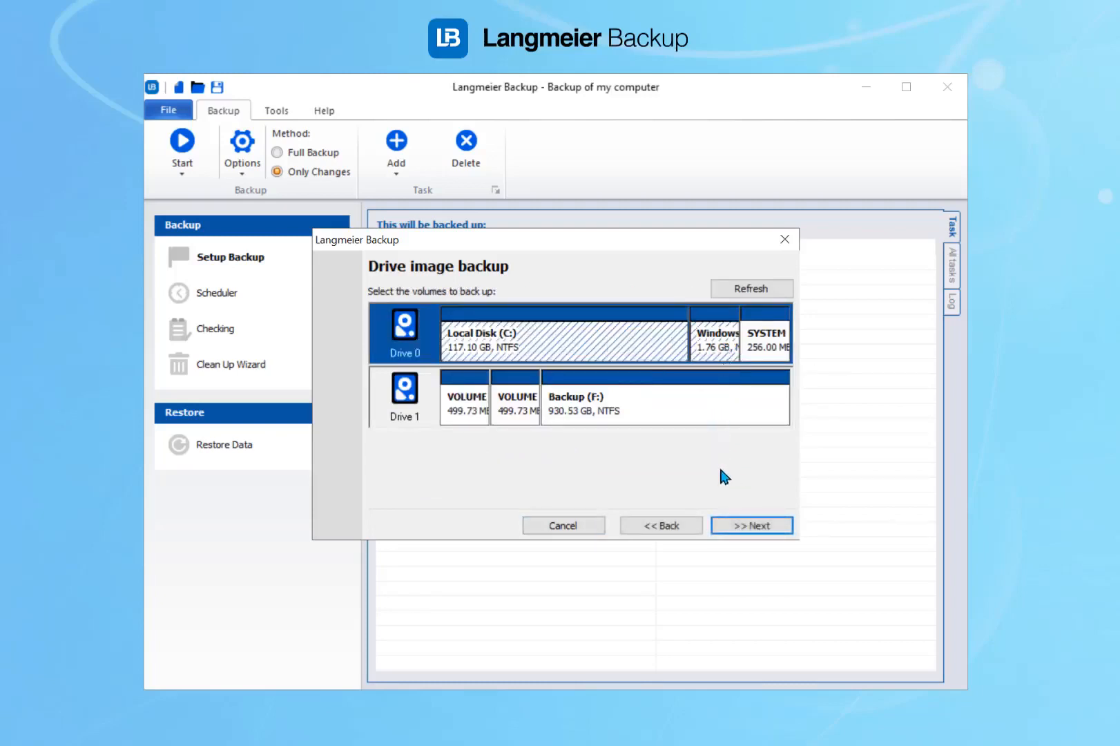
click(740, 526)
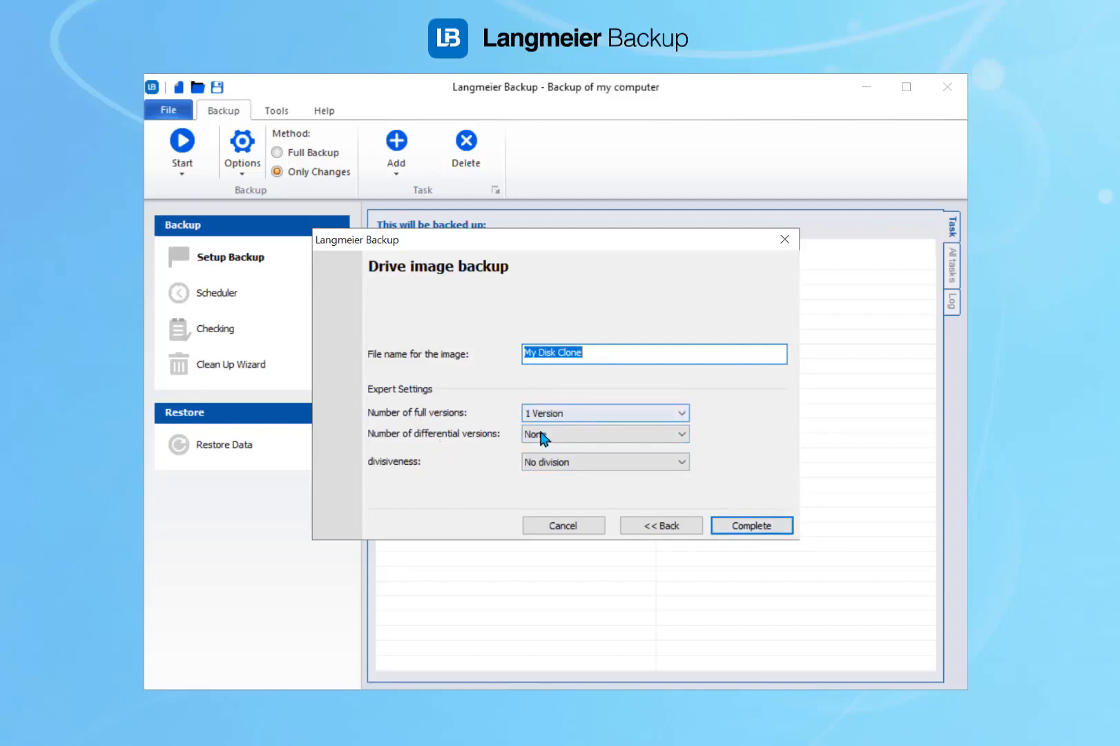
click(737, 526)
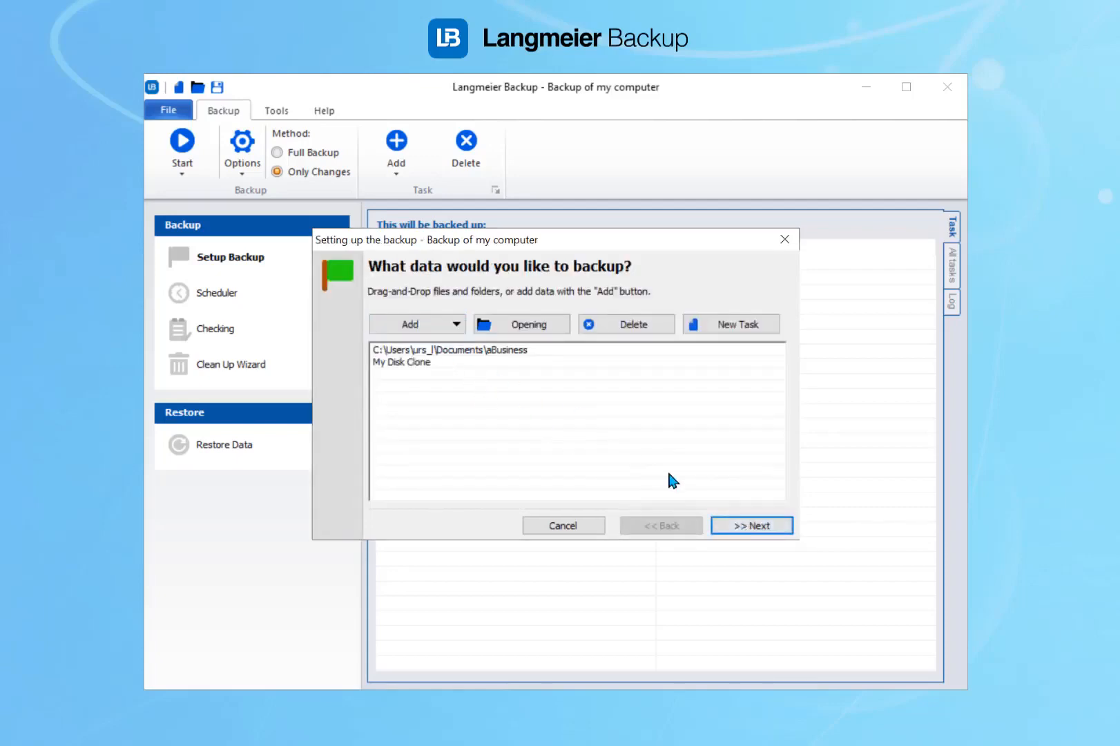
Choose a local destination for the backup data and set the destination directory to the Backup (F:) drive.
click(736, 529)
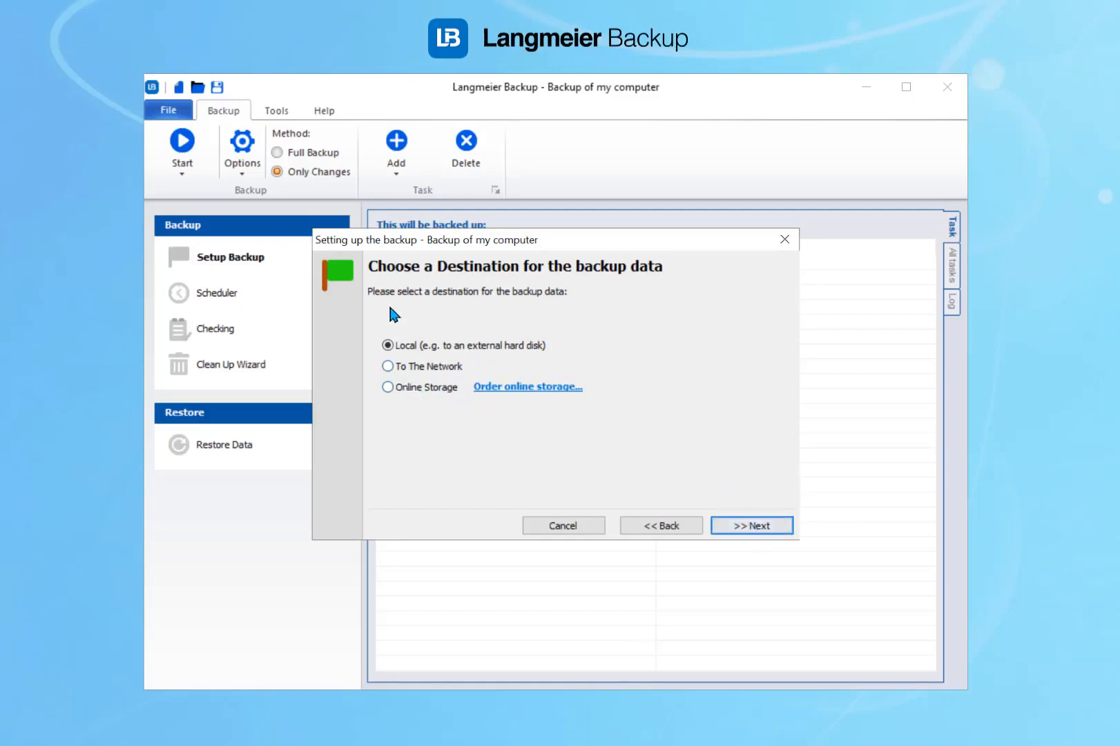
click(744, 528)
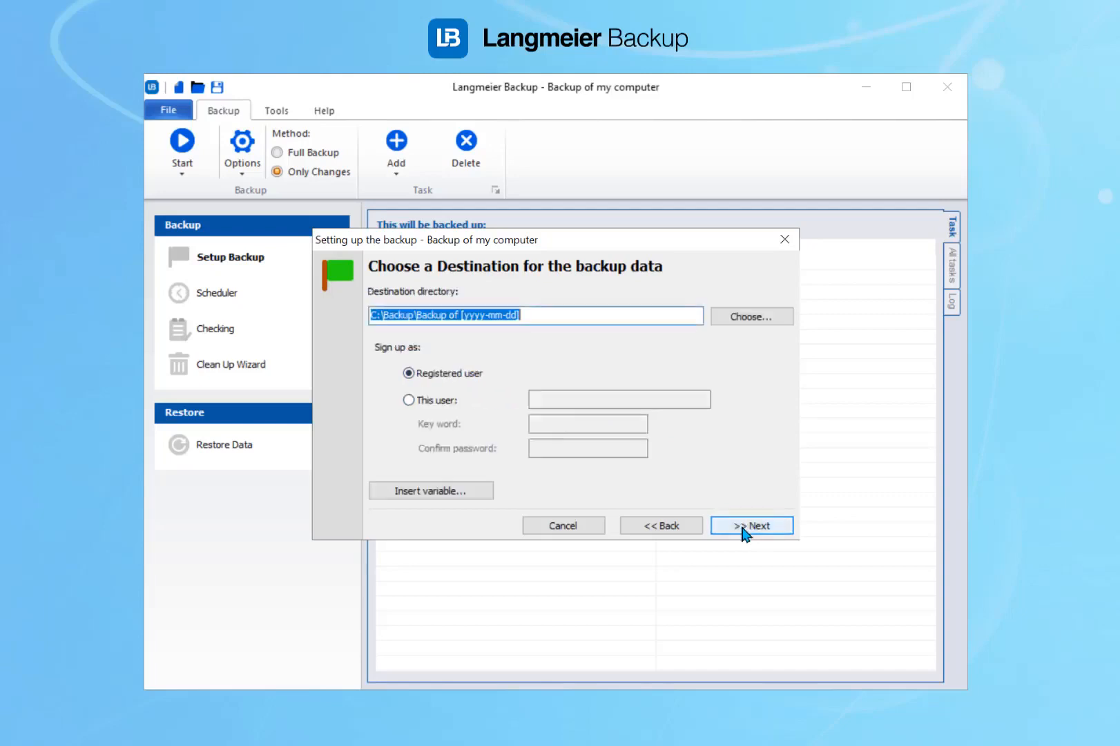
click(751, 316)
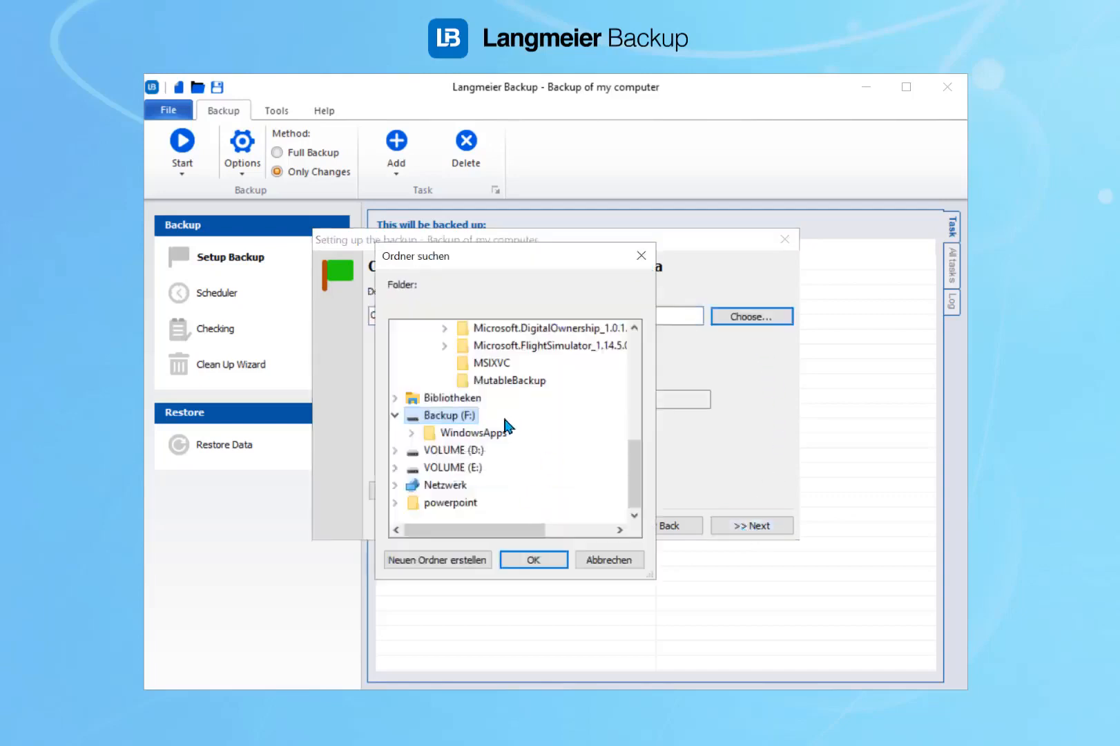
click(542, 561)
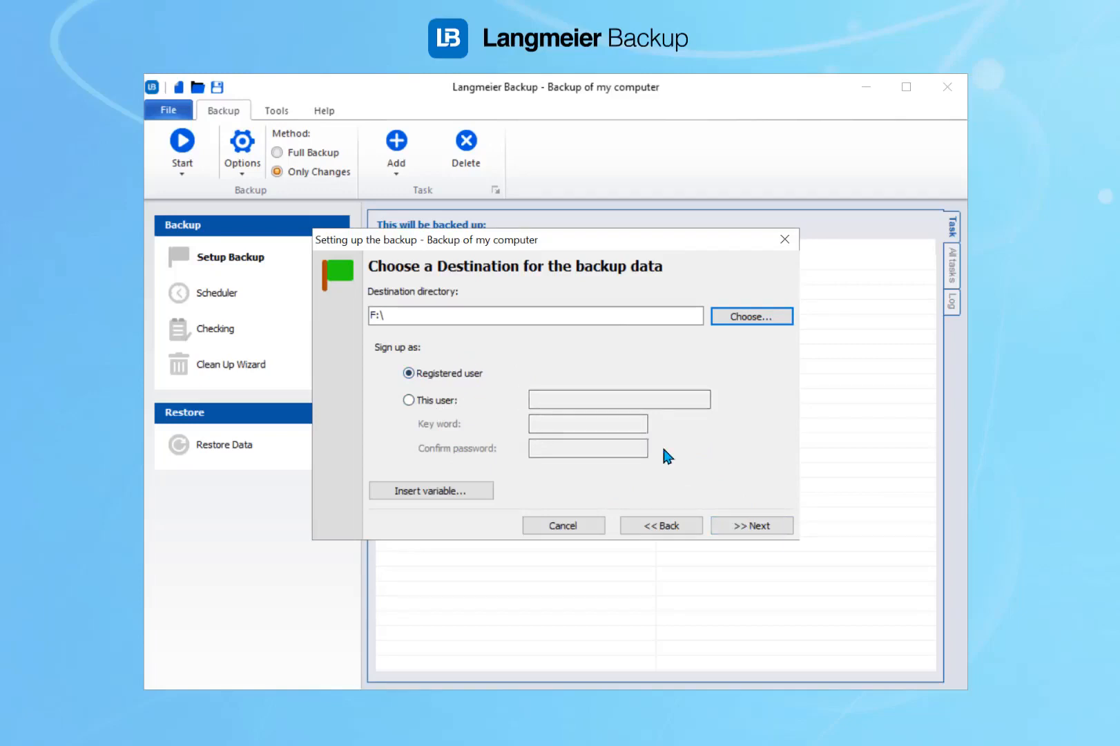
click(449, 408)
click(565, 400)
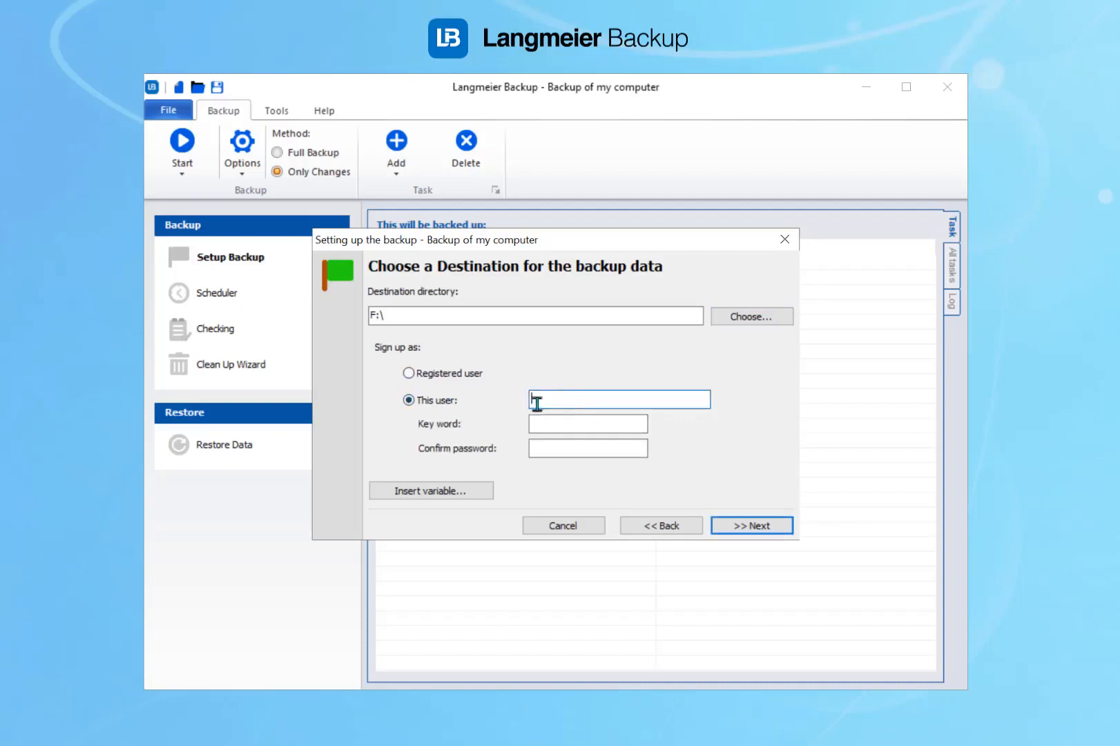
click(447, 377)
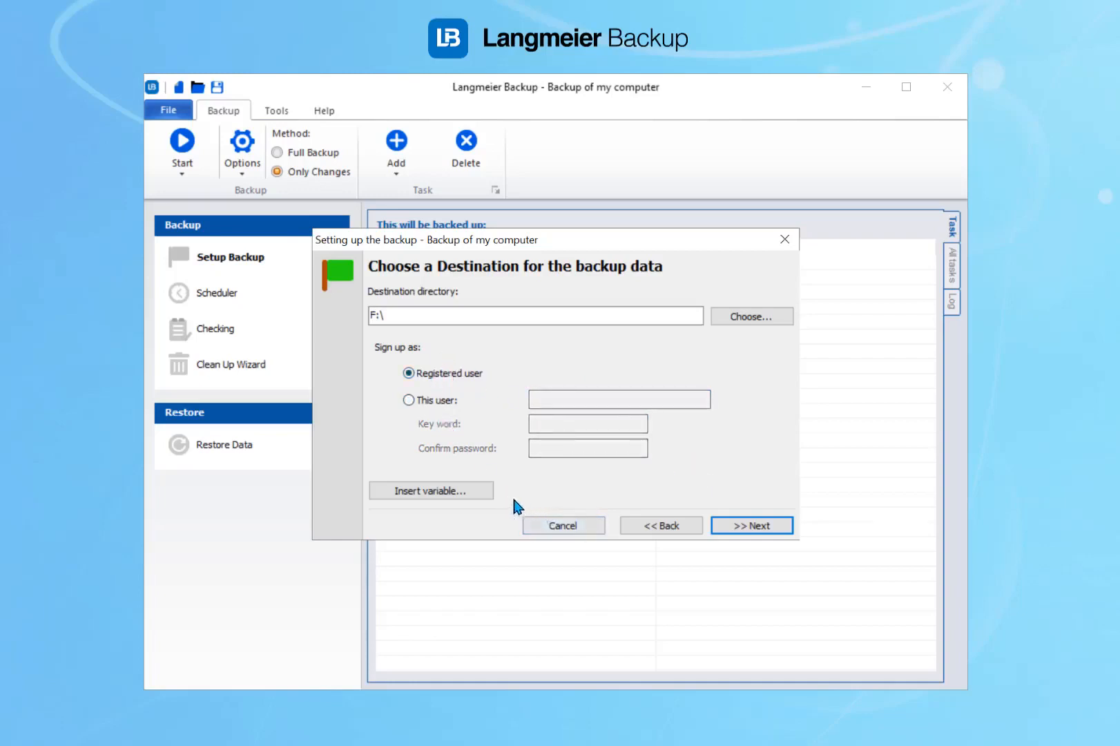
click(470, 492)
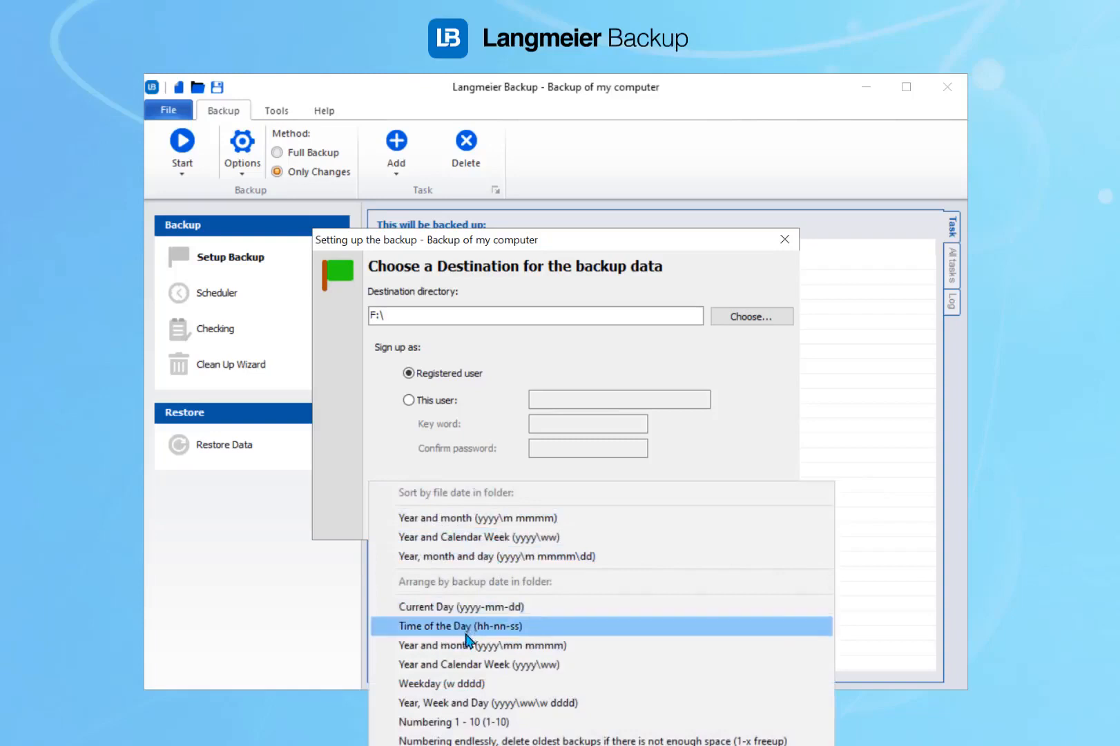
click(745, 438)
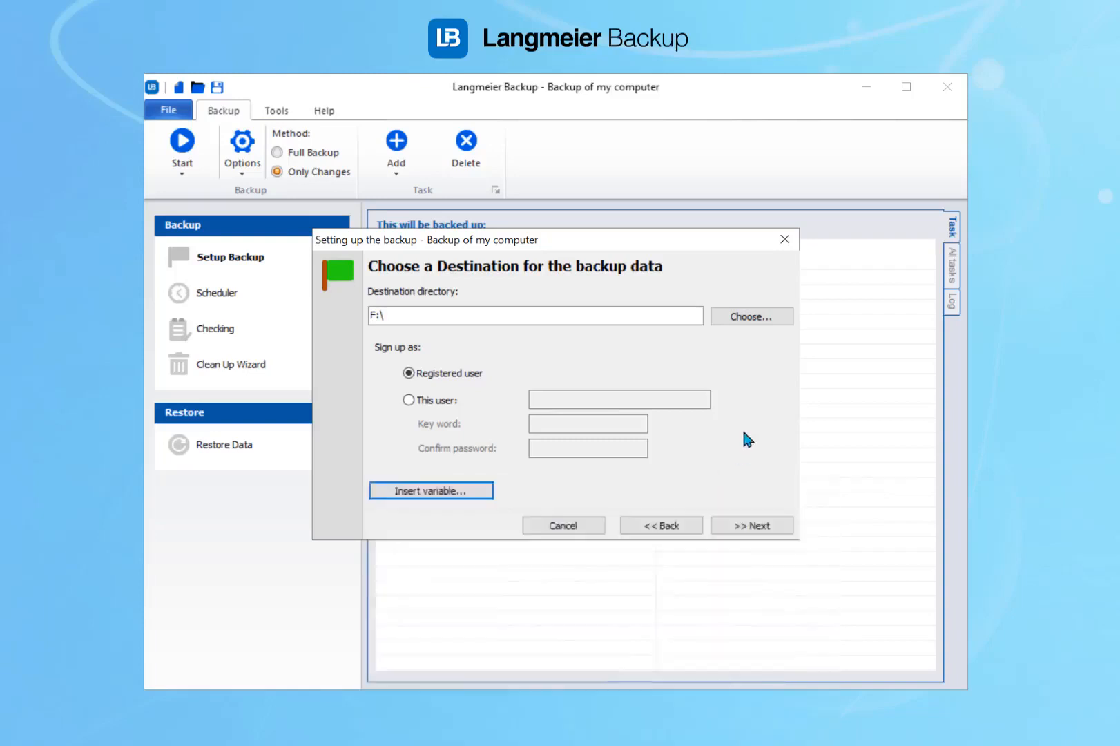
Accept the F:\ destination for the registered user and use the volume name Backup instead of the drive letter.
click(760, 530)
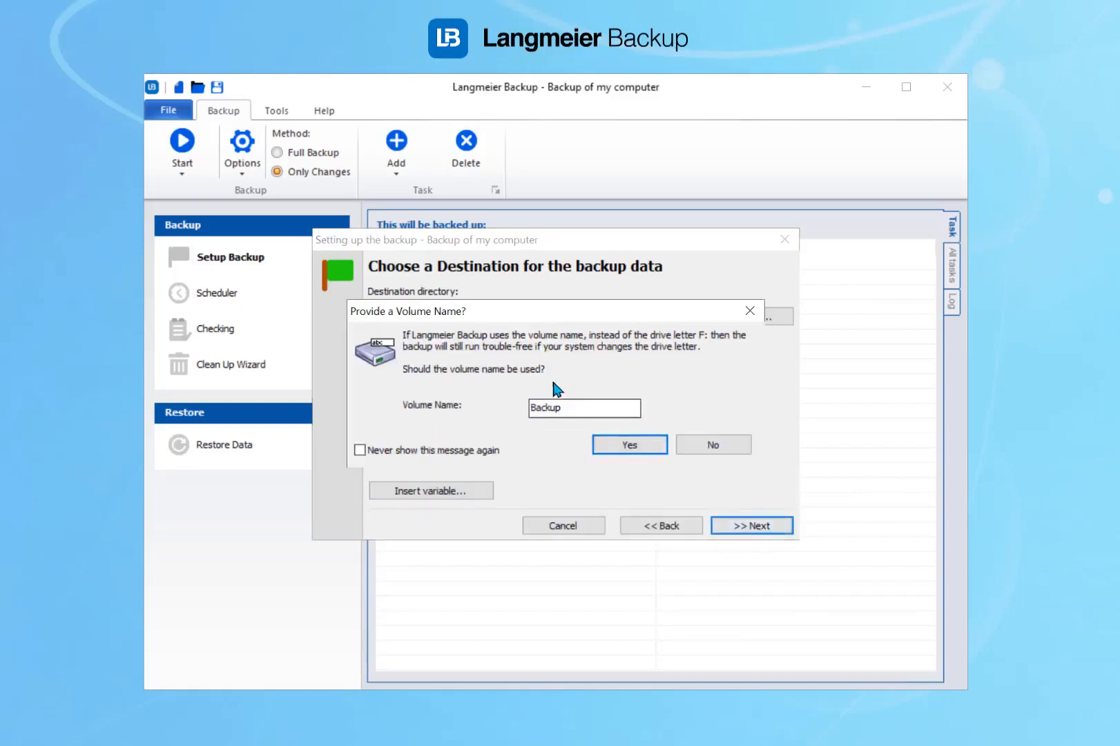
double_click(571, 405)
click(625, 445)
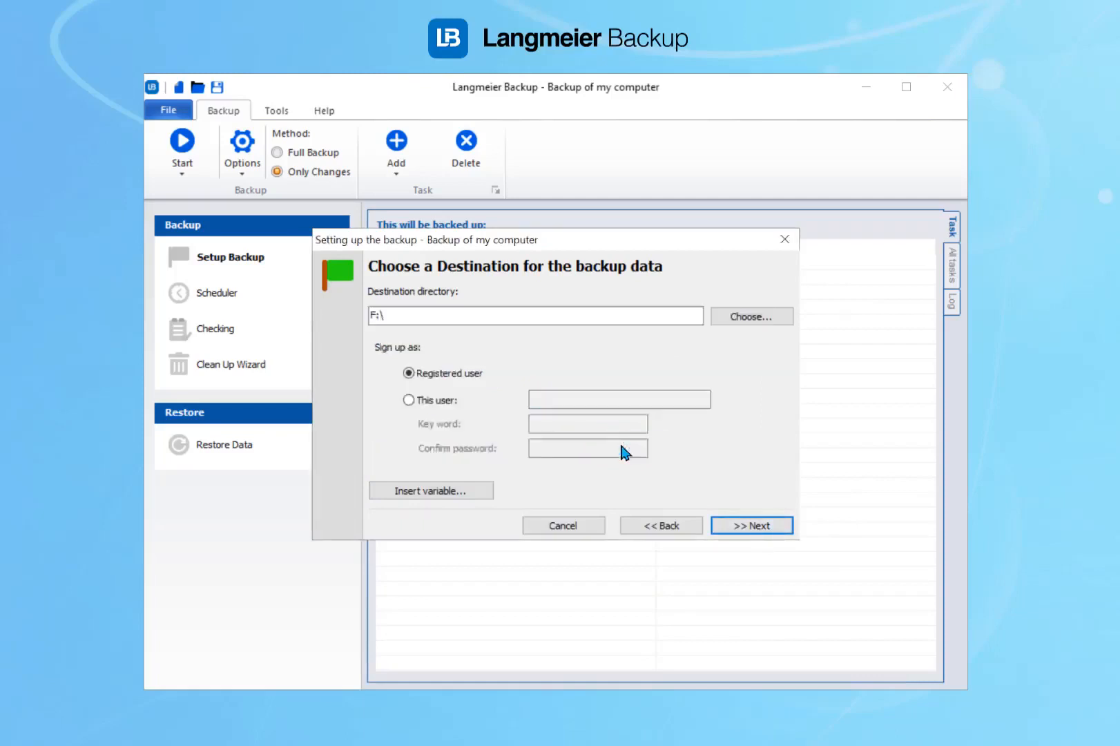
key(Return)
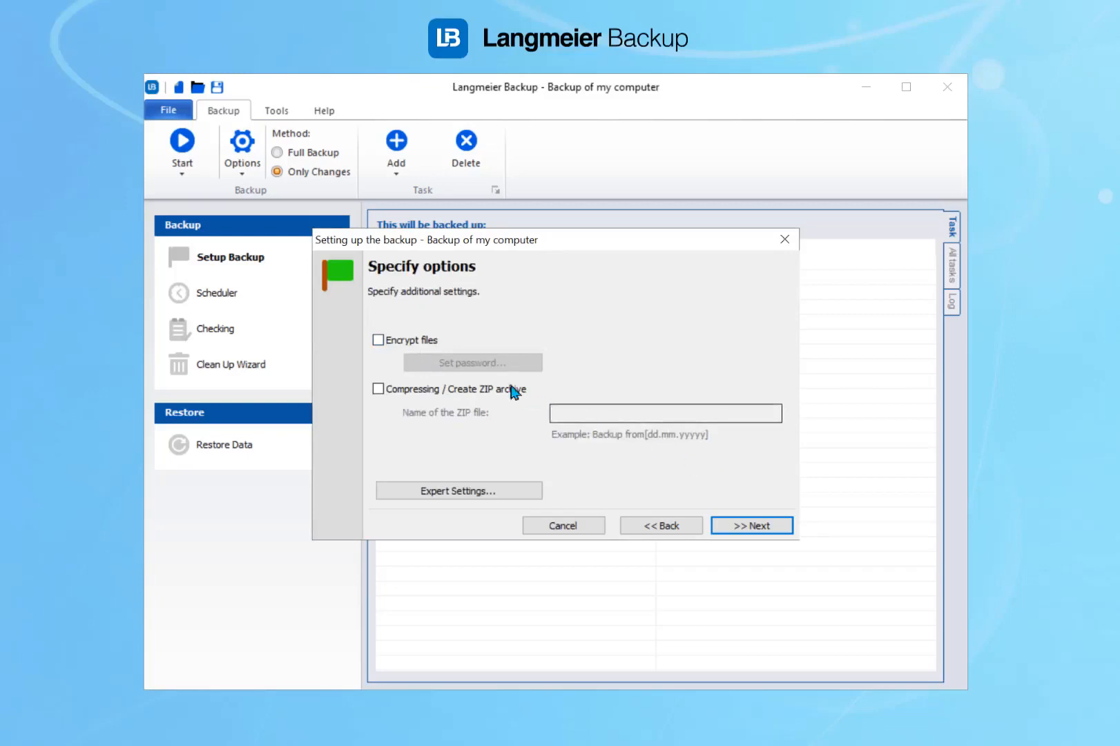
click(413, 340)
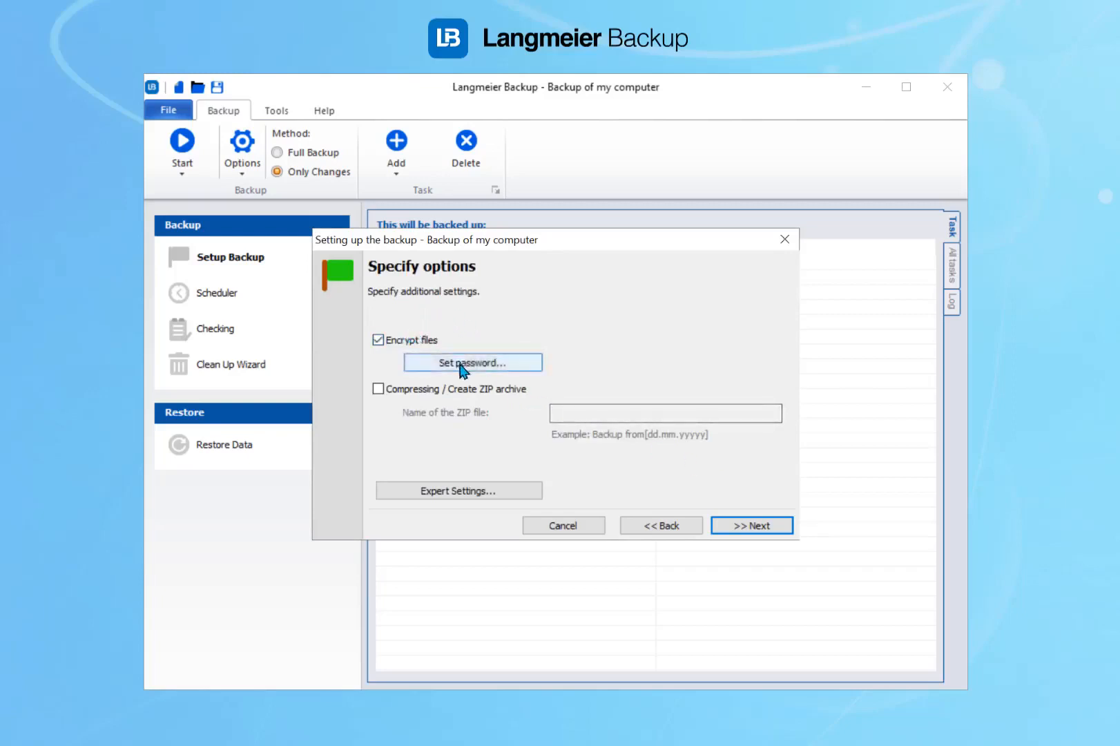
click(414, 341)
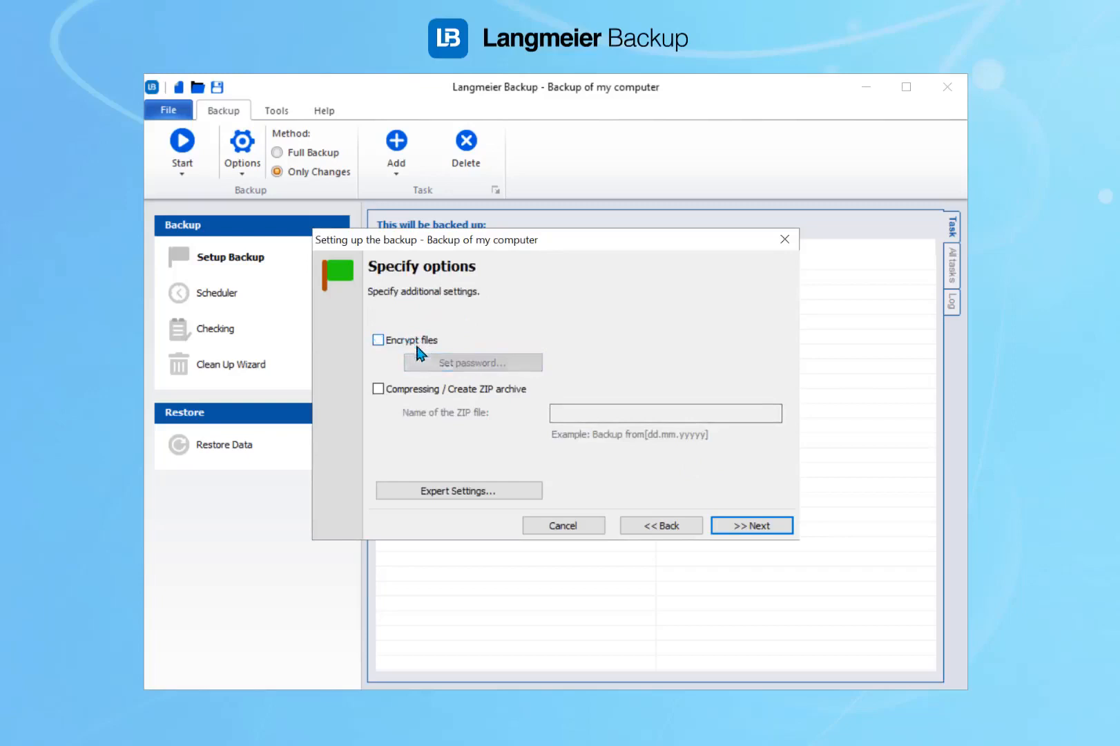
click(469, 391)
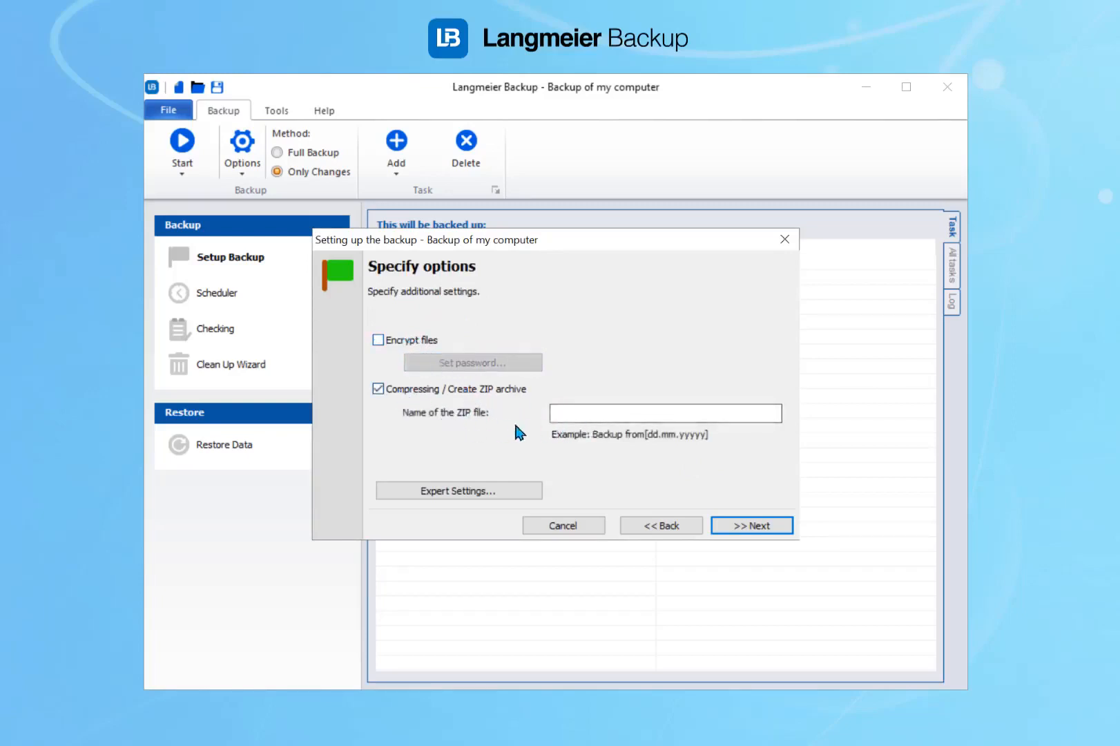
click(592, 418)
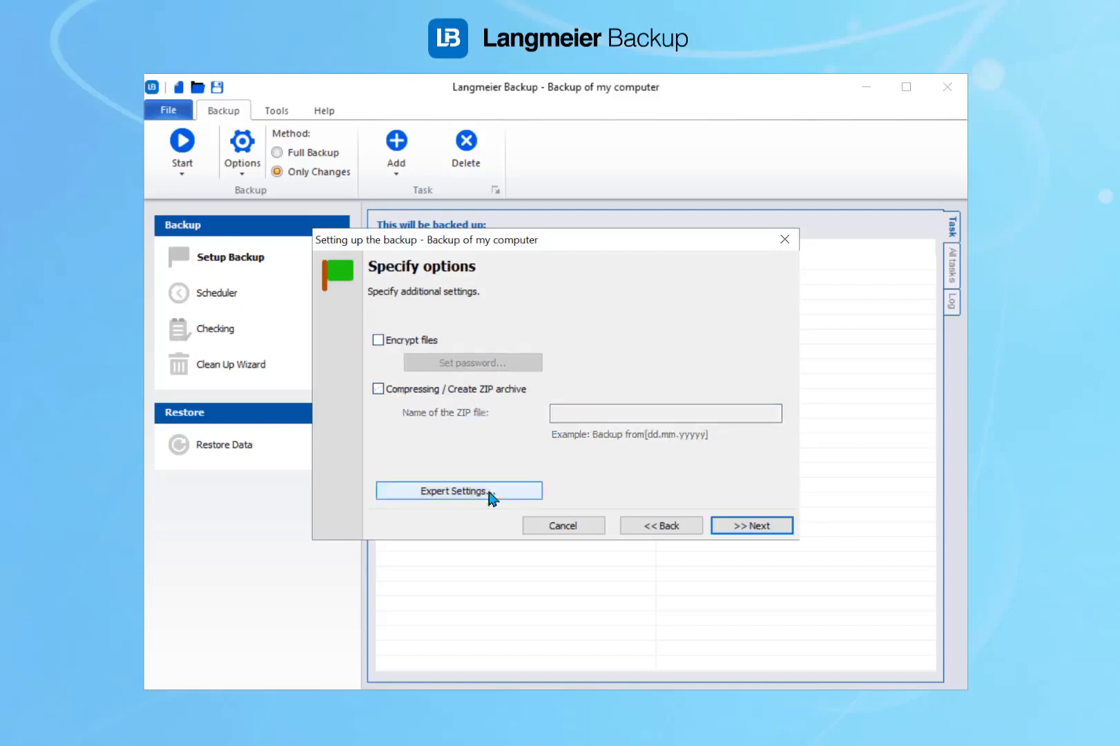
click(447, 496)
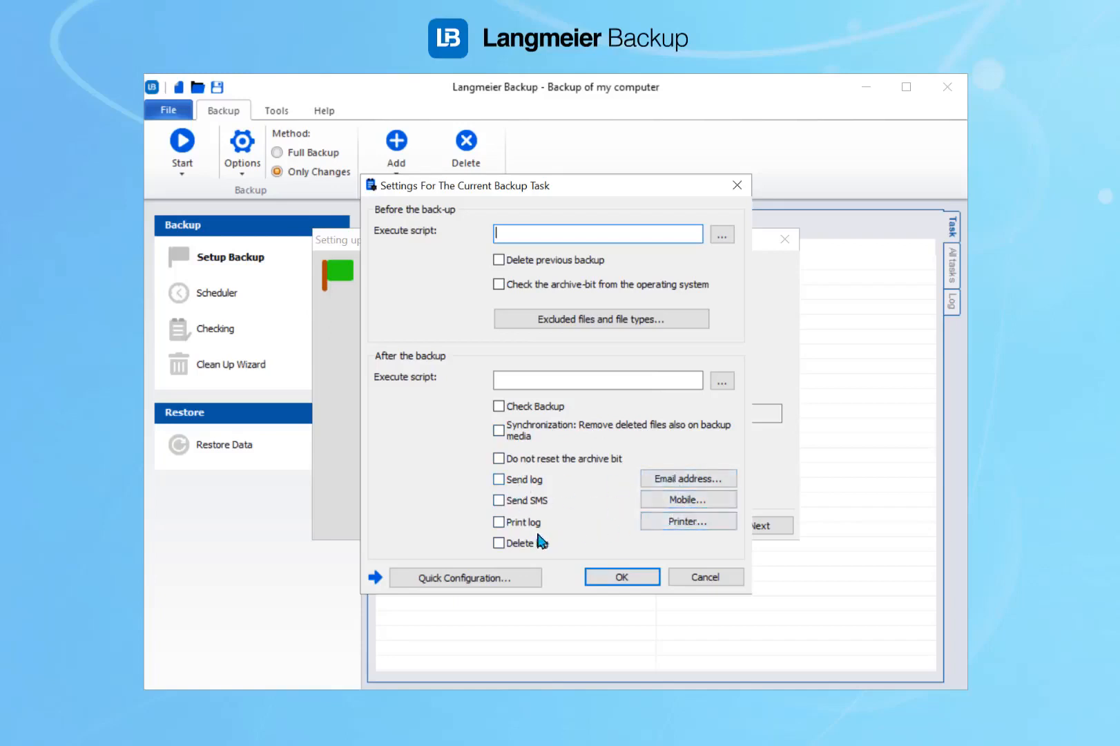
click(623, 578)
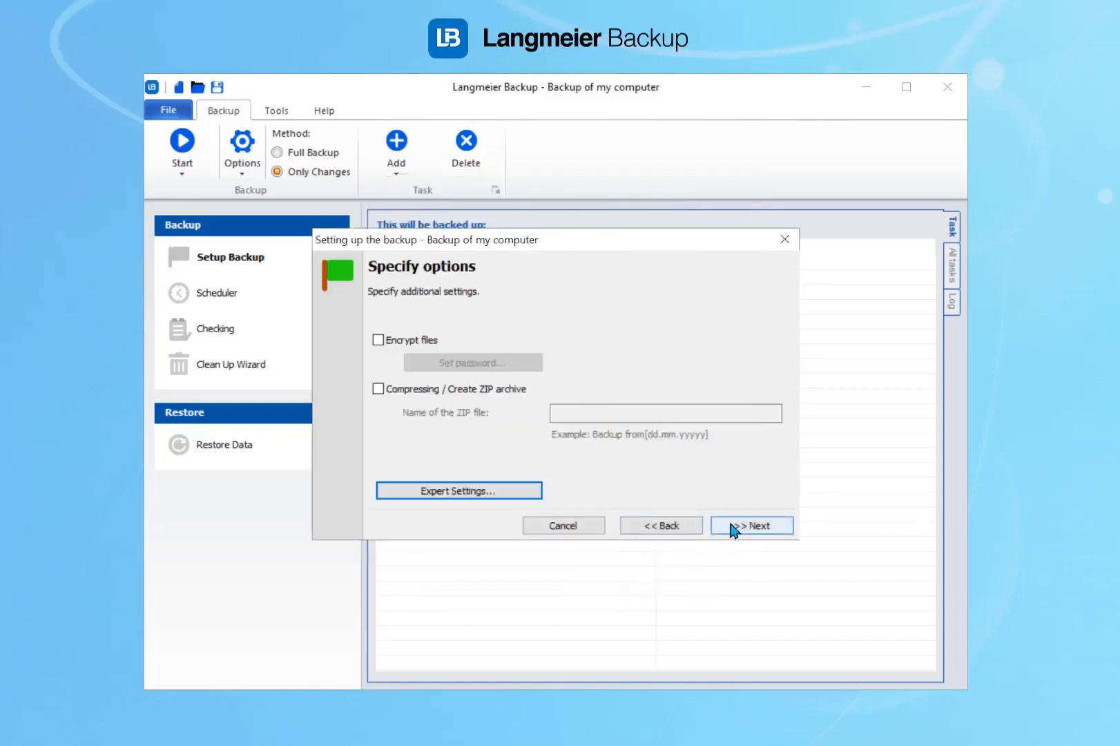
Keep Backup of my computer as the job name and complete the wizard with Schedule back-up enabled and no desktop icon.
click(746, 529)
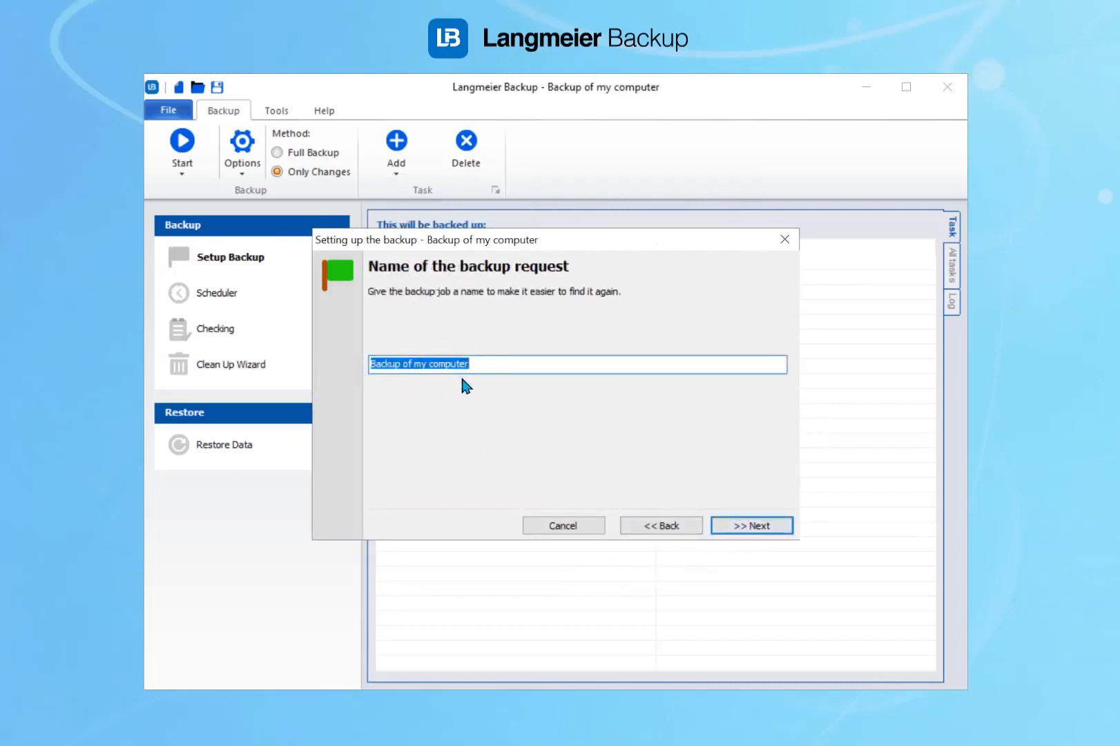
click(736, 535)
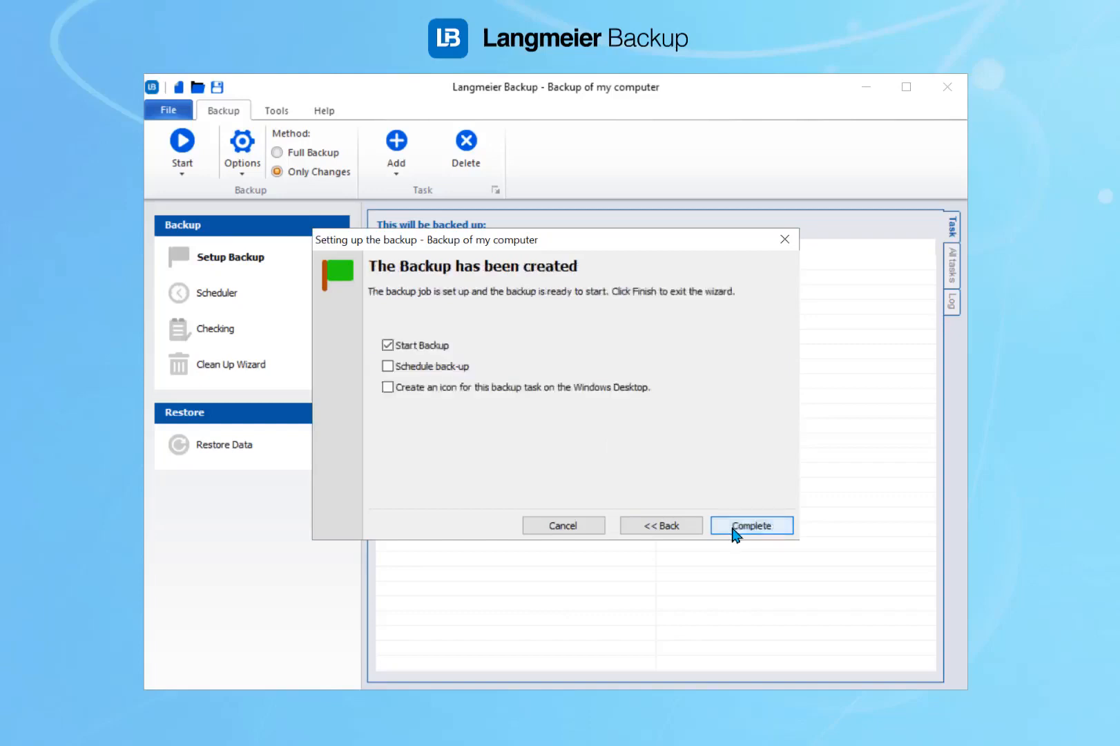
click(433, 372)
click(397, 390)
click(620, 388)
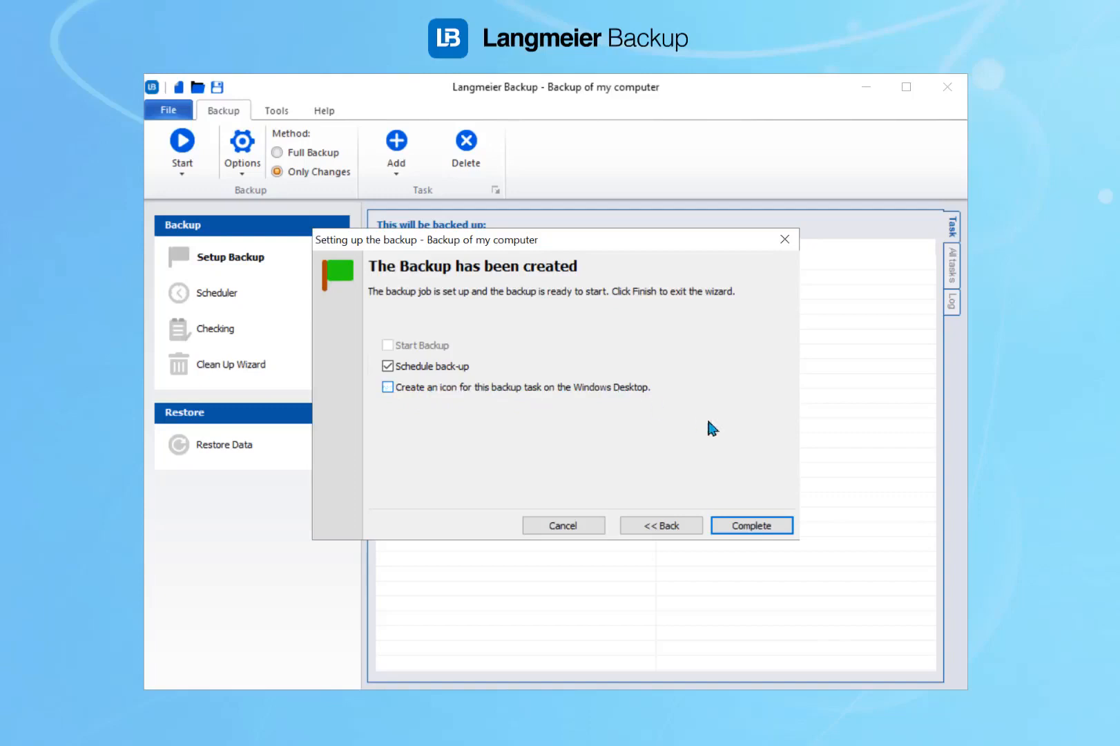
click(751, 526)
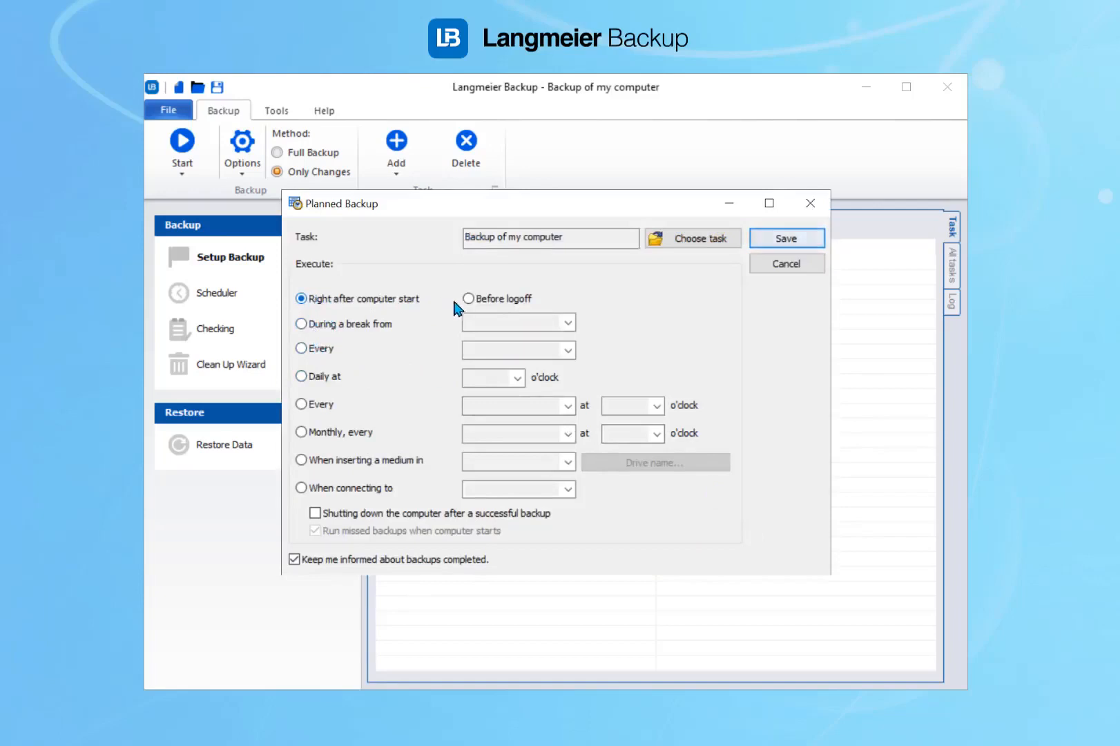
Try scheduling the backup during a break from 5 minutes, and look at the intervals offered for a repeating run.
click(366, 325)
click(572, 323)
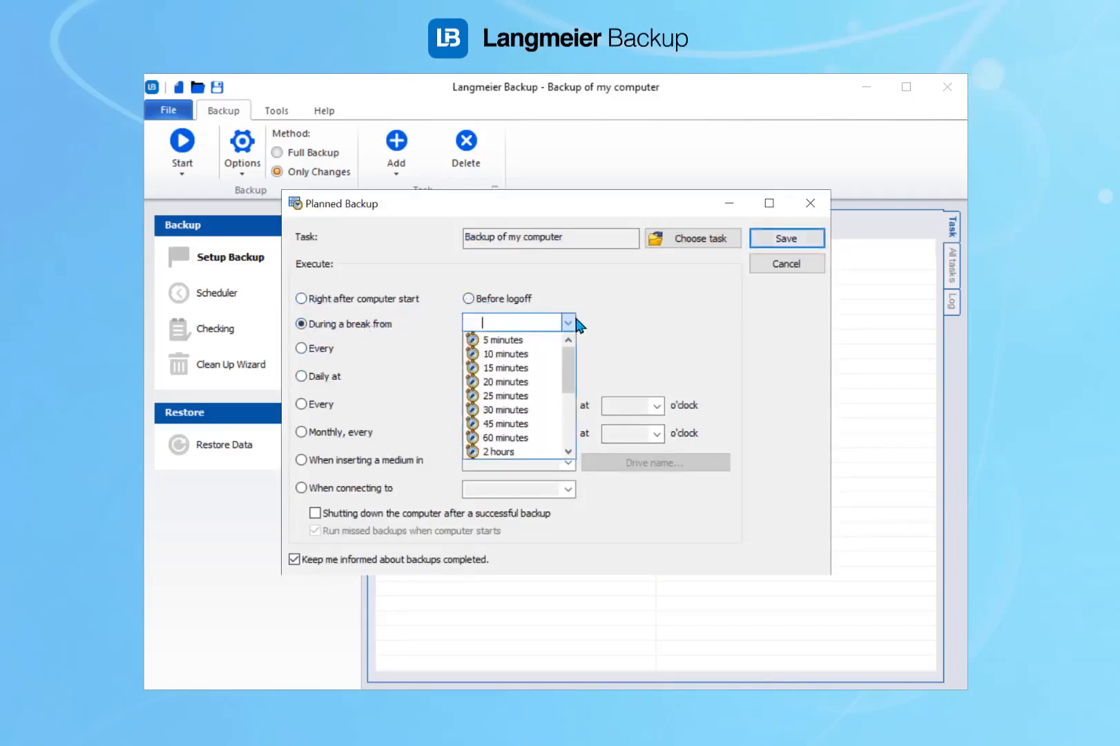
click(498, 339)
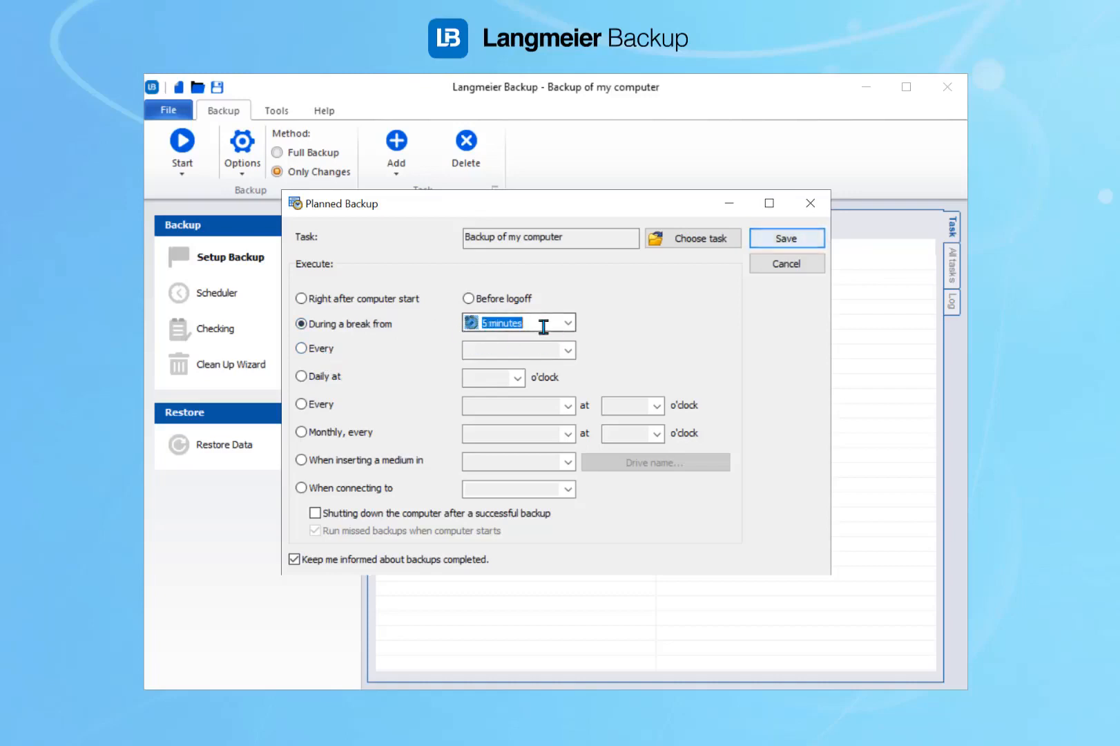
click(319, 351)
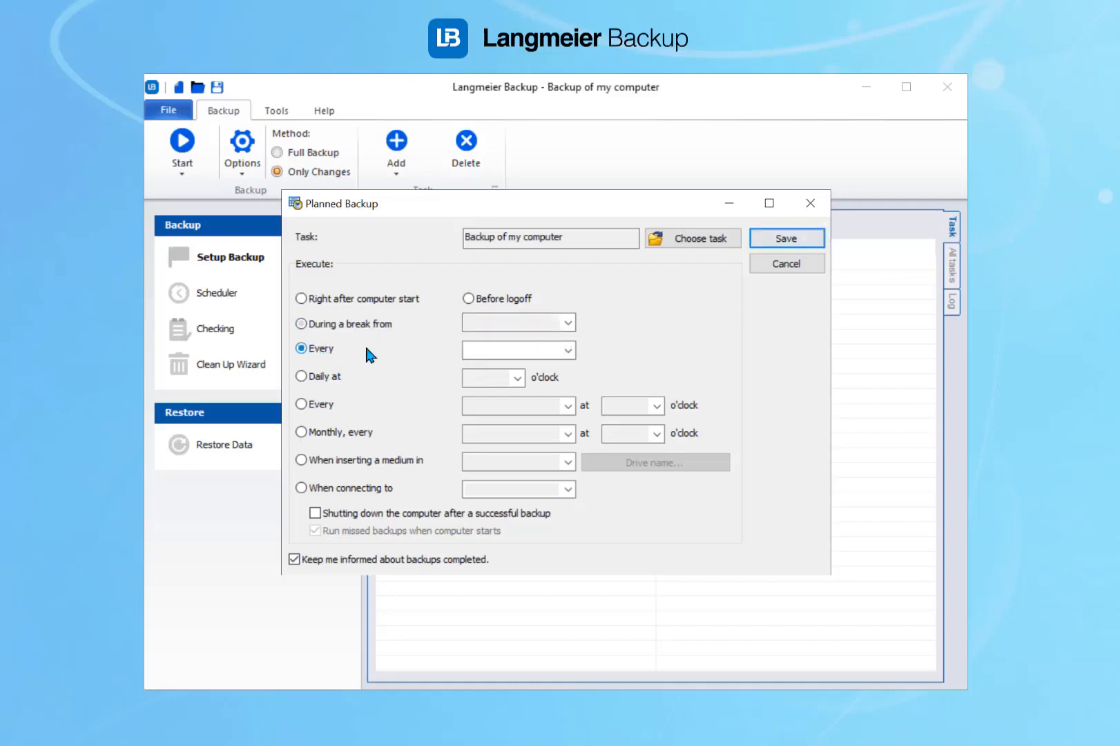
click(567, 351)
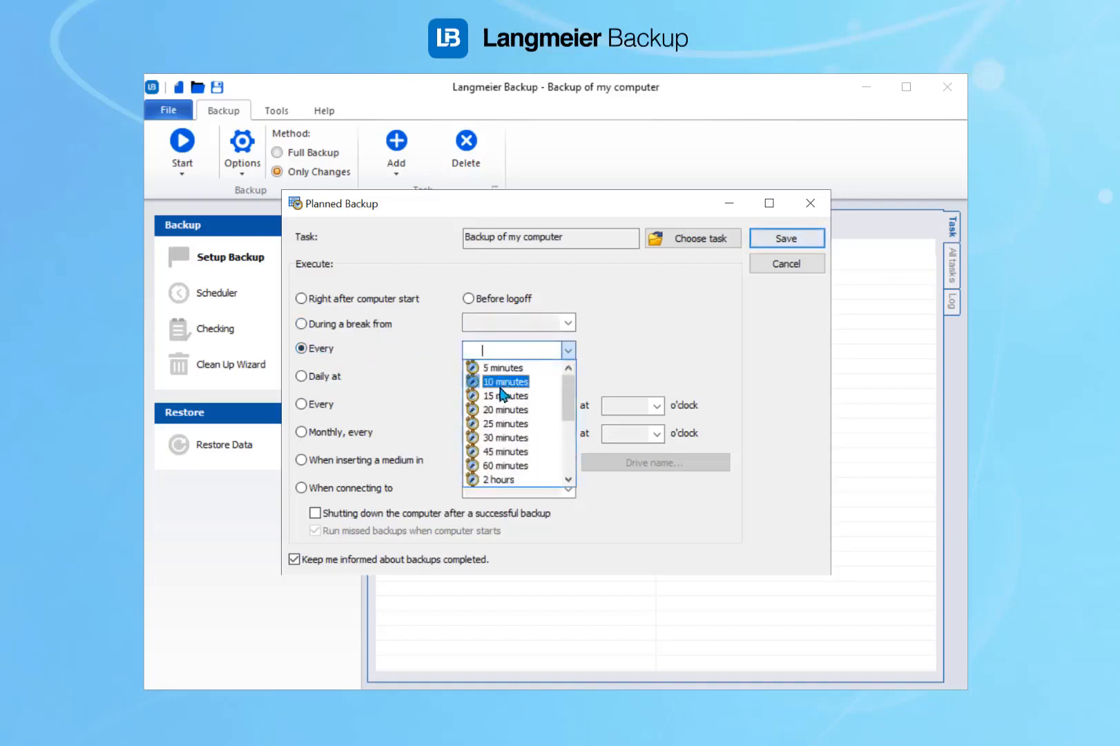
Set the planned backup to run daily at 01:00.
click(322, 378)
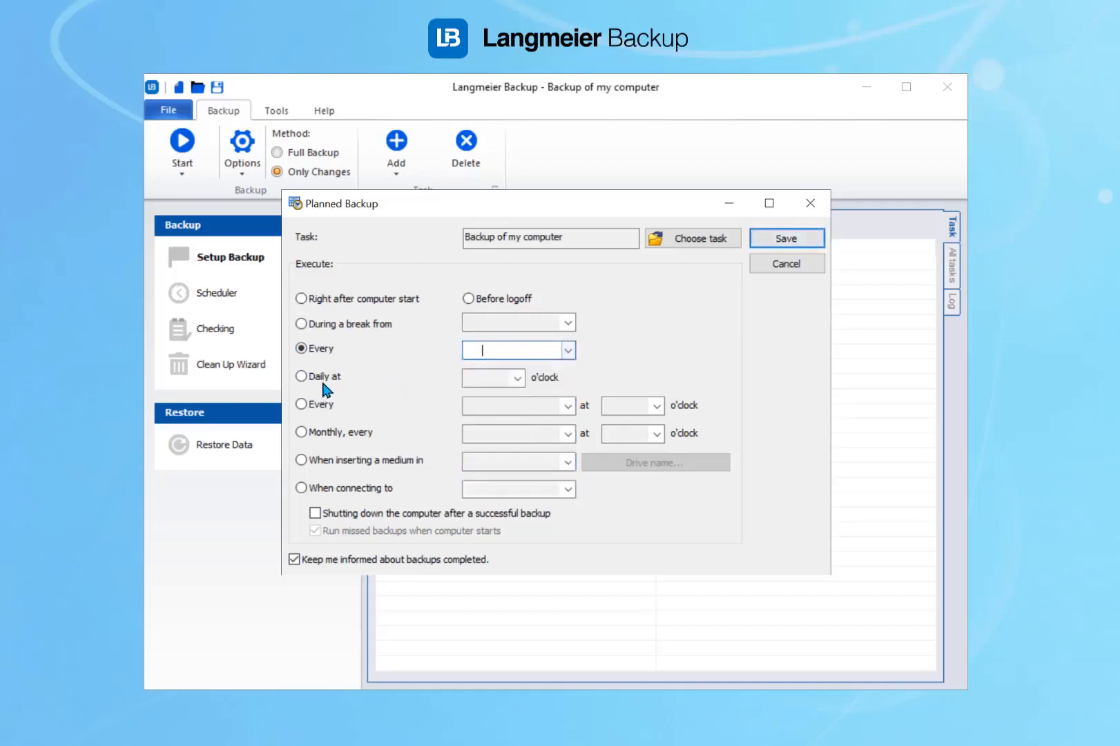
click(320, 378)
click(515, 379)
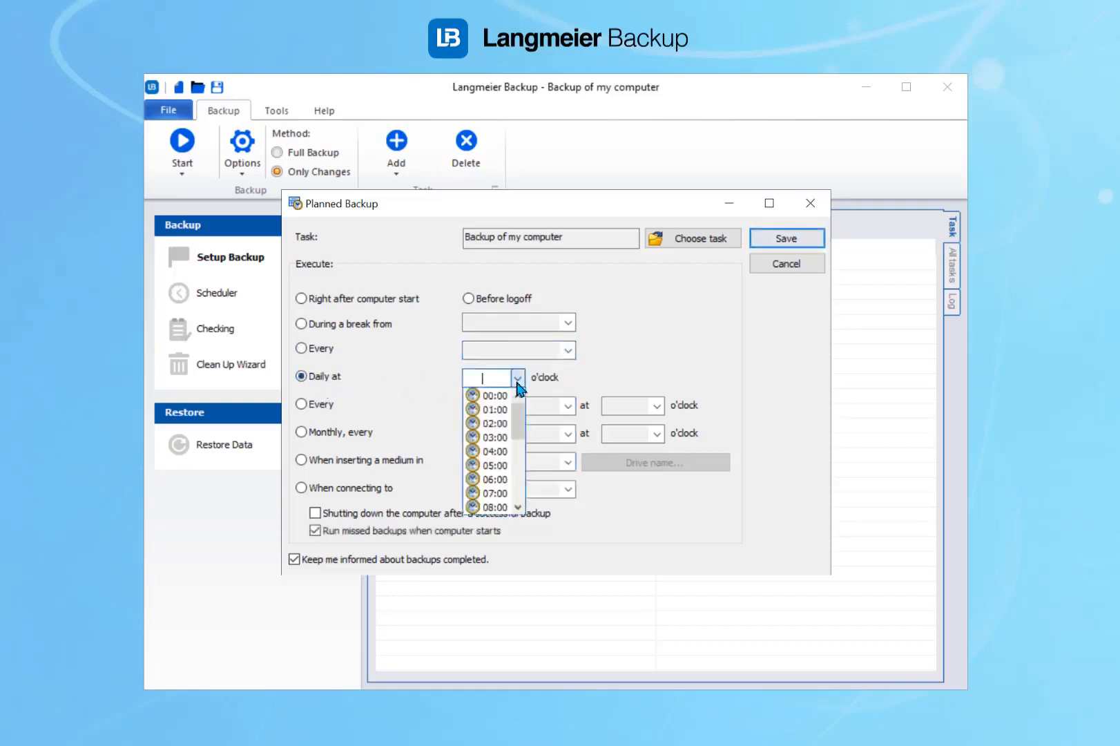
click(491, 410)
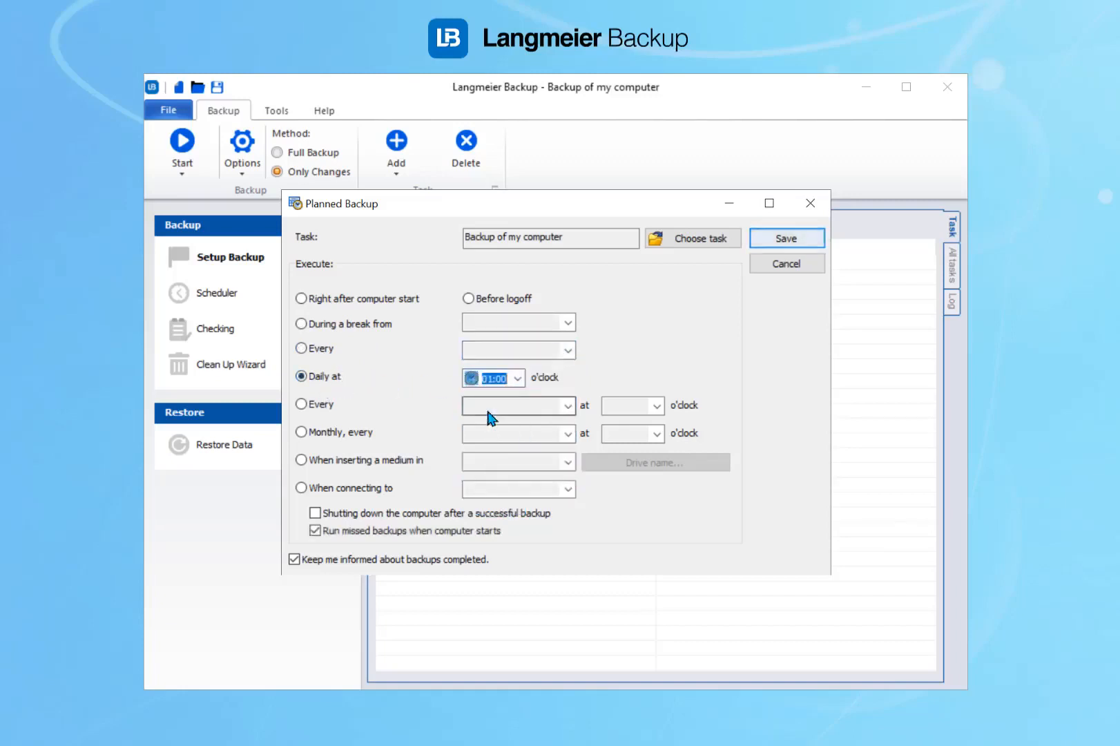
Set the planned backup to run every Monday, Wednesday, Friday and Sunday at 01:00.
click(329, 406)
click(567, 409)
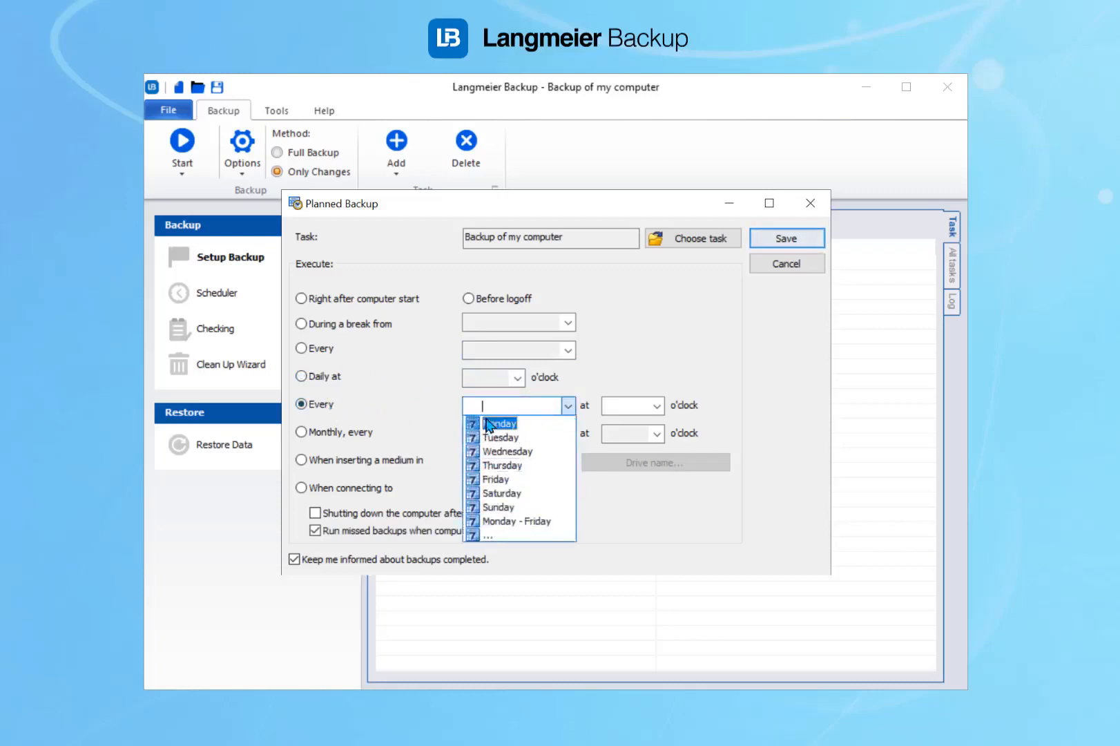
click(485, 534)
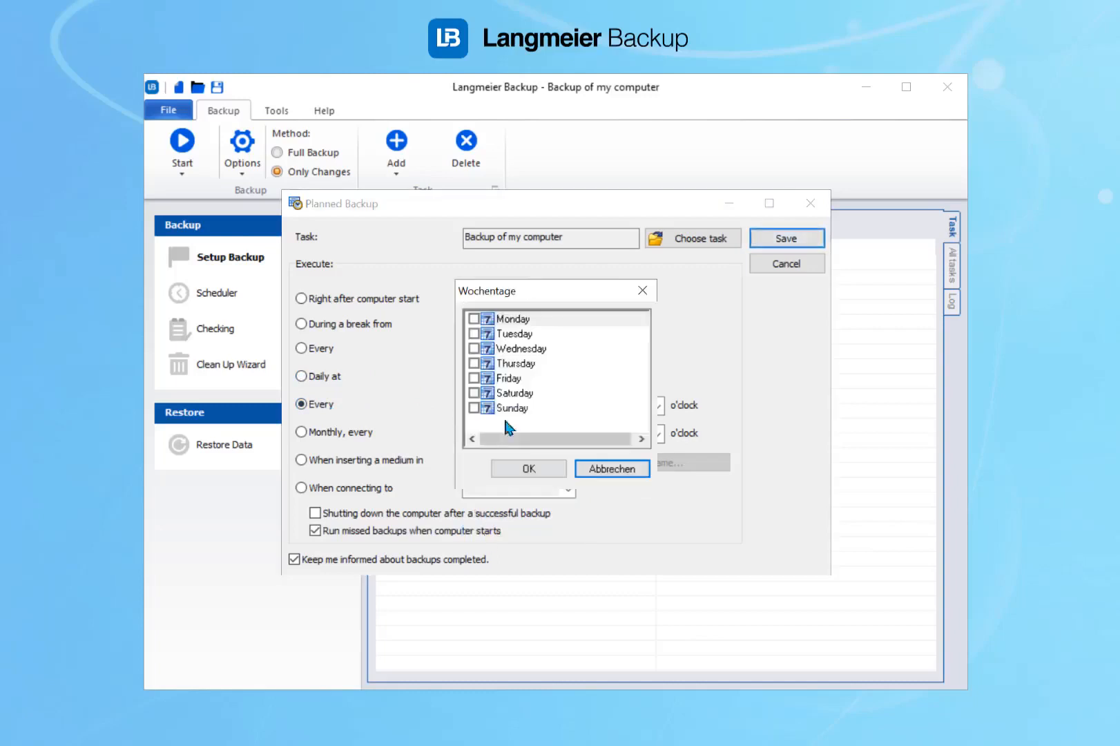
click(474, 318)
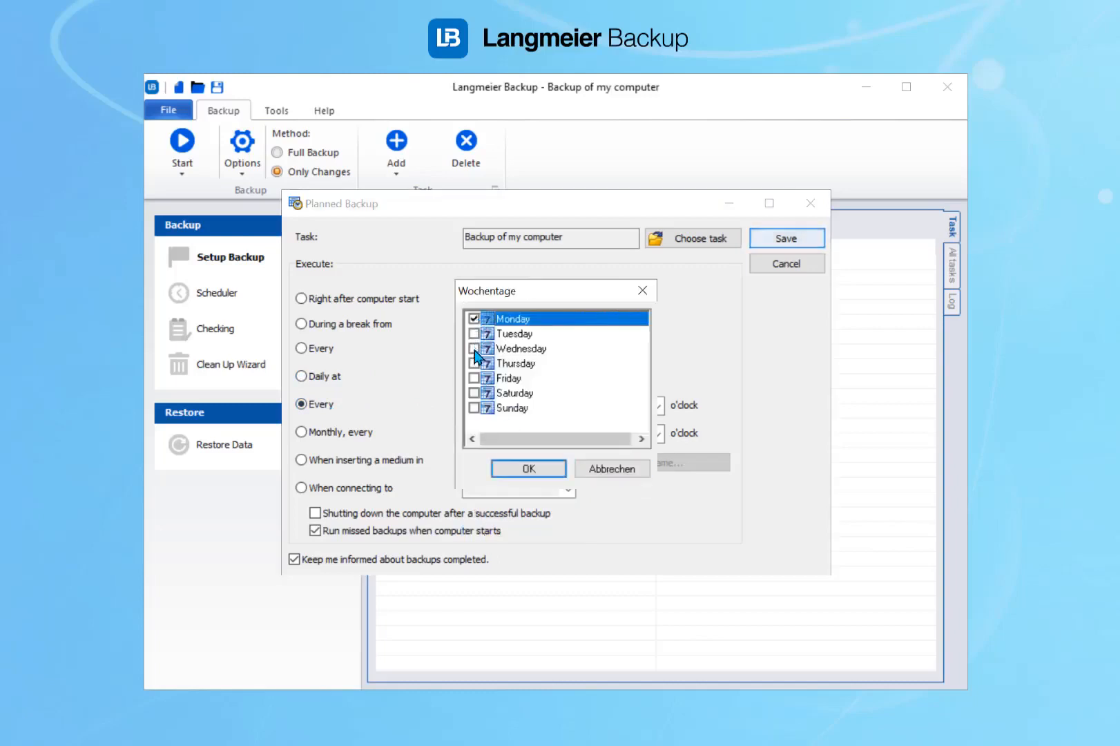
click(474, 348)
click(474, 378)
click(530, 468)
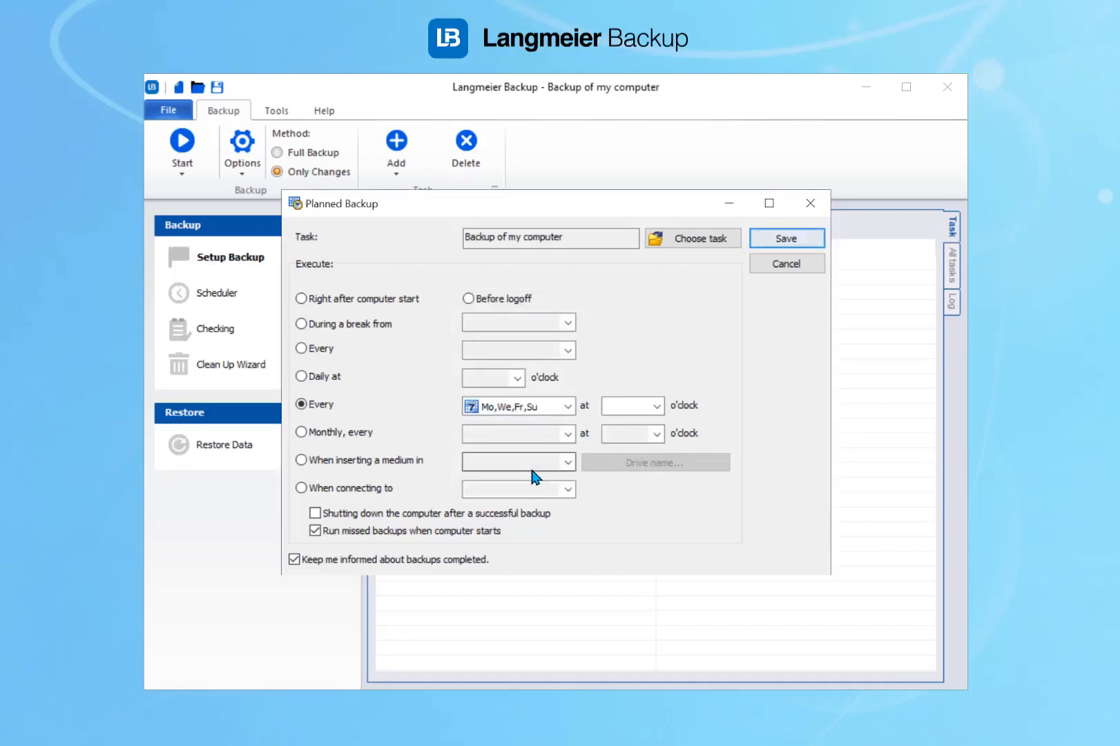
click(656, 407)
click(636, 443)
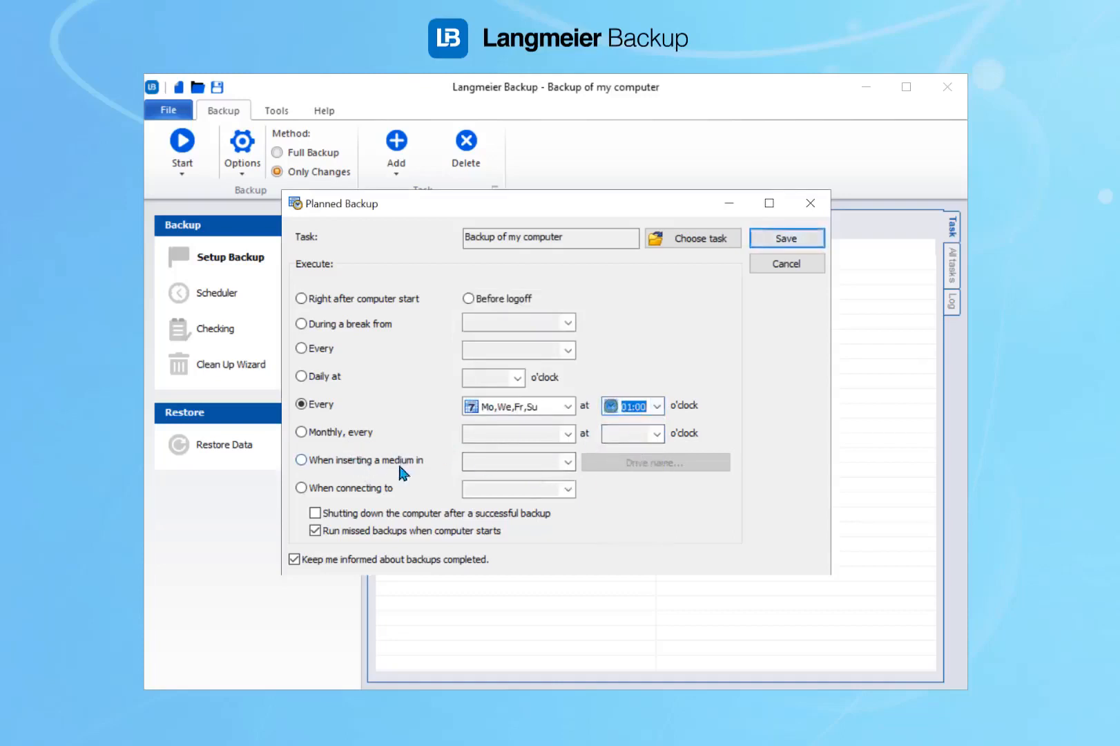
Trigger the backup when inserting a medium in All drives, limited to the volume name Backup and using that medium as back-up destination.
click(343, 469)
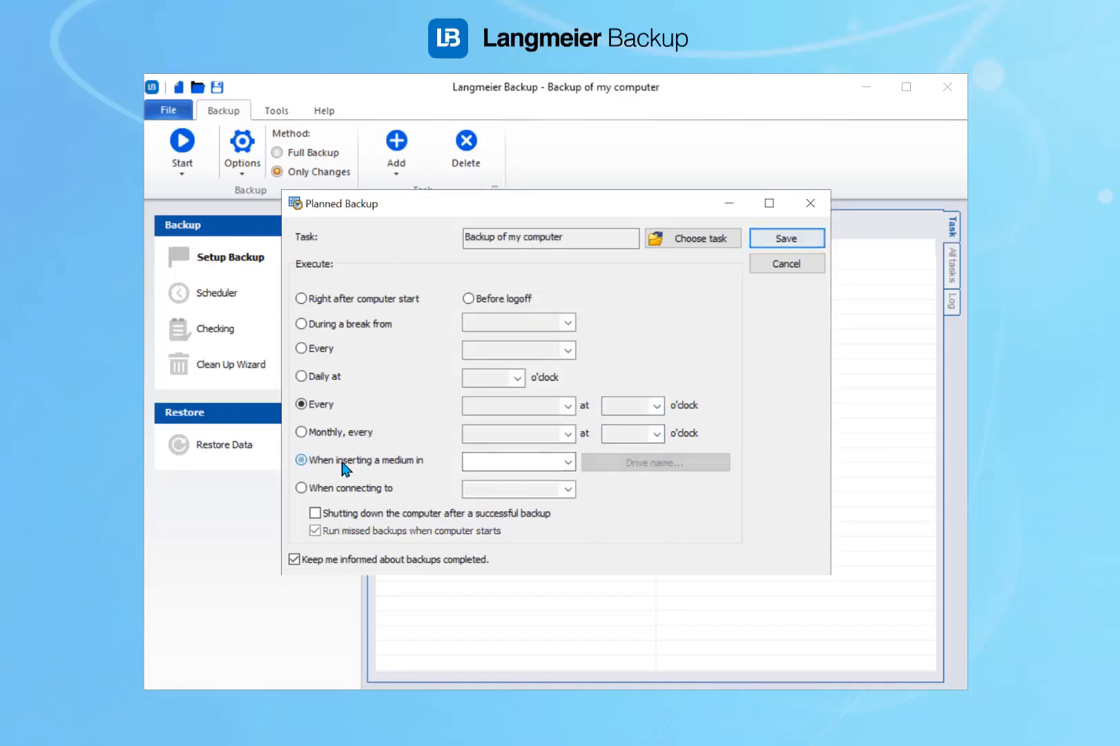
click(568, 462)
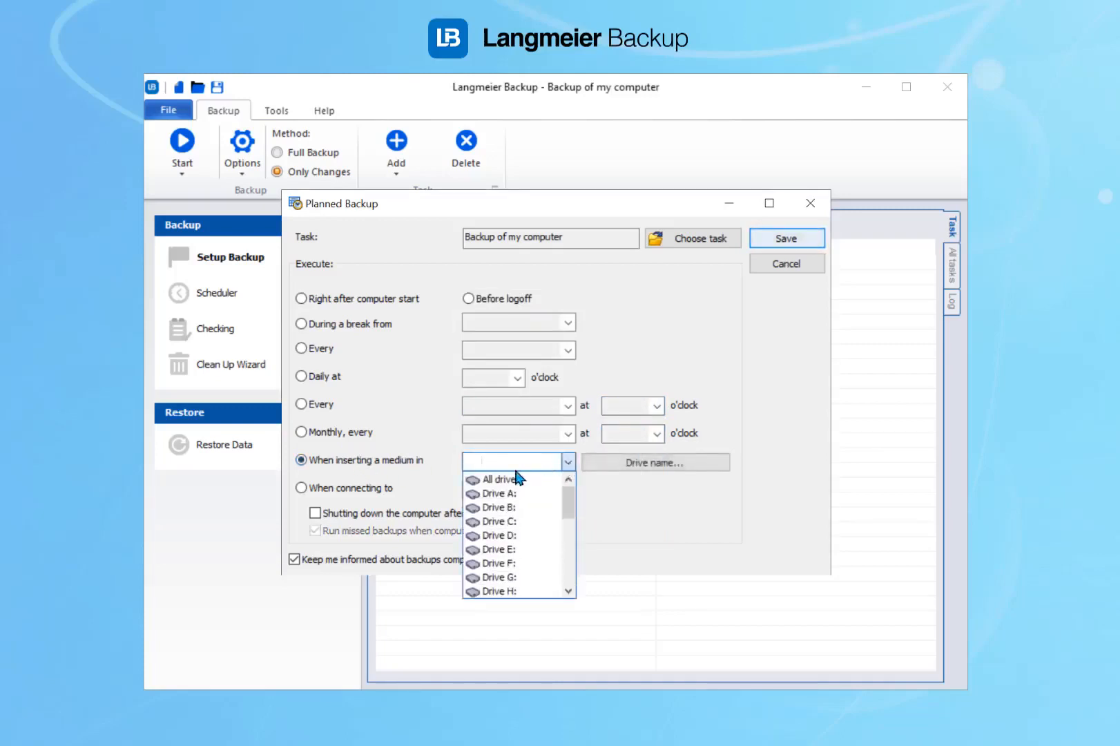
click(507, 480)
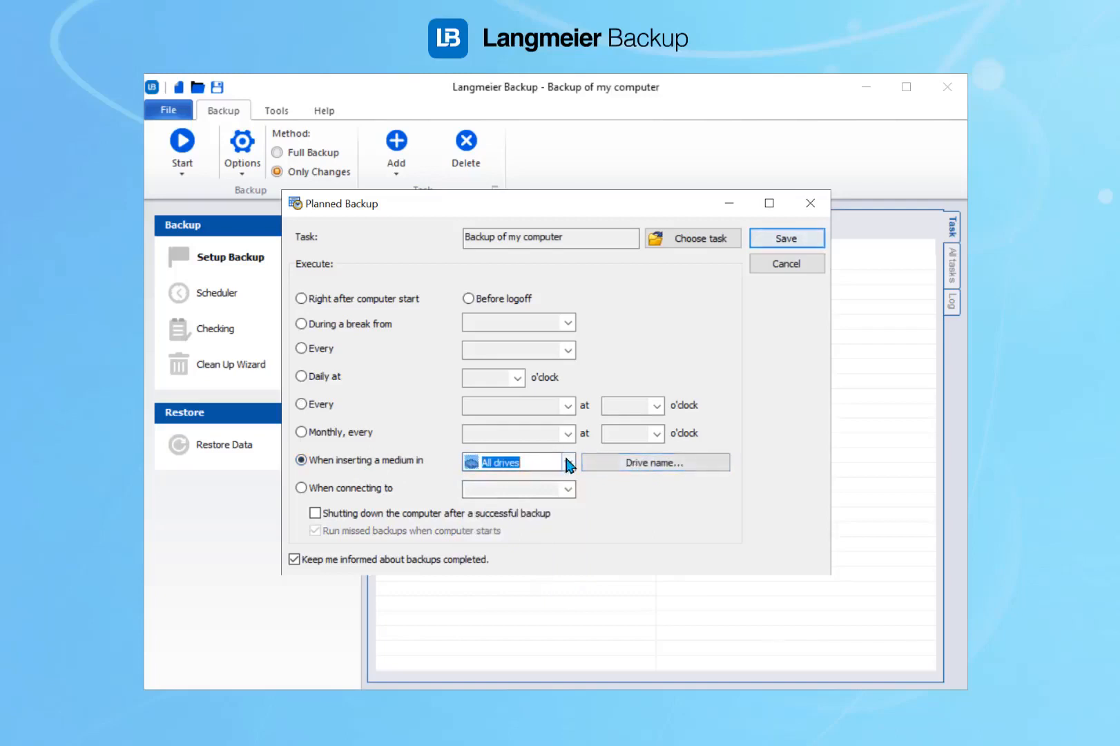
click(567, 462)
click(569, 462)
click(640, 462)
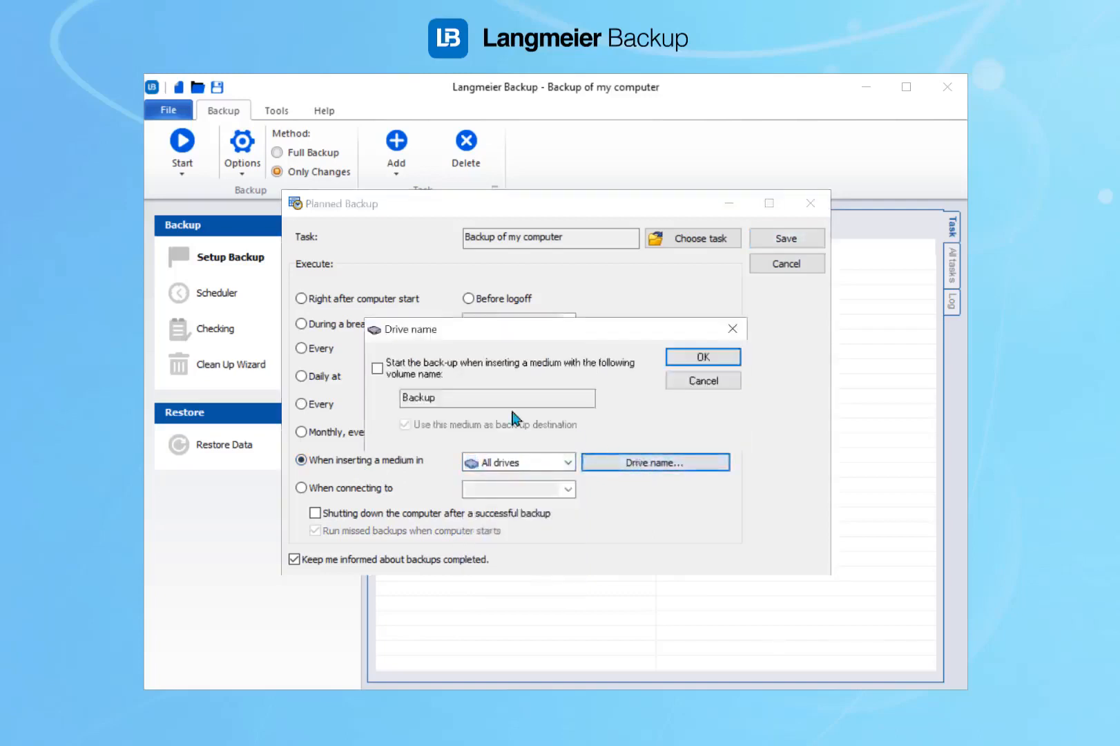
click(378, 368)
double_click(423, 397)
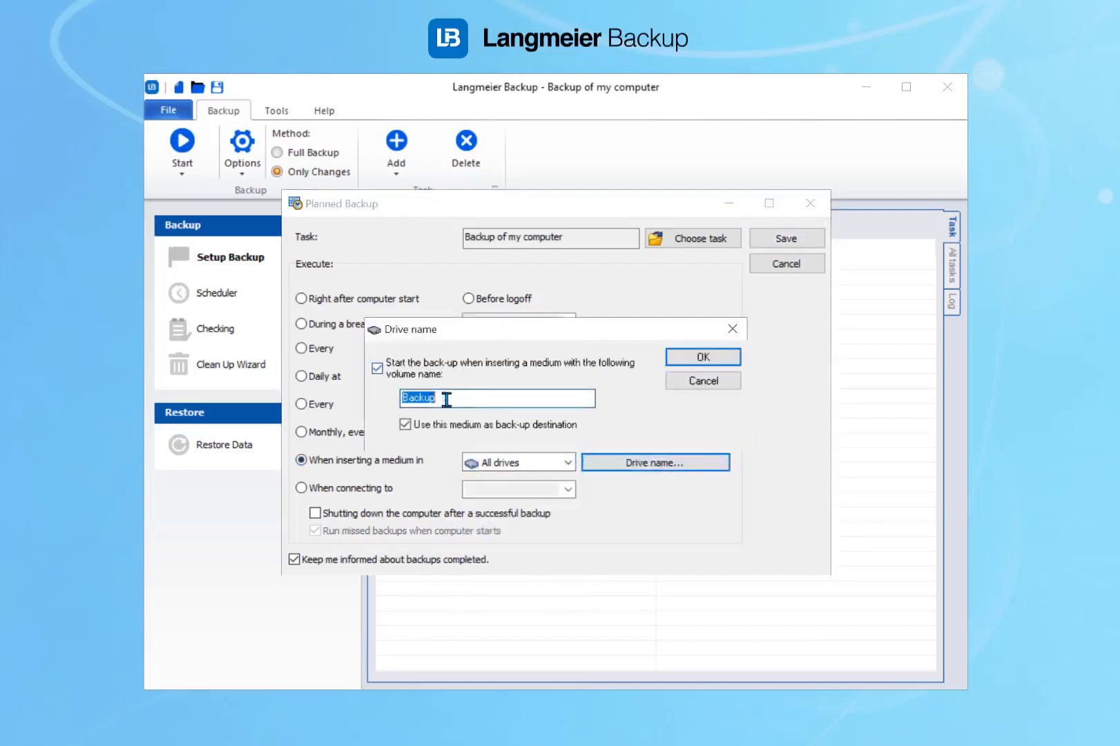
click(688, 359)
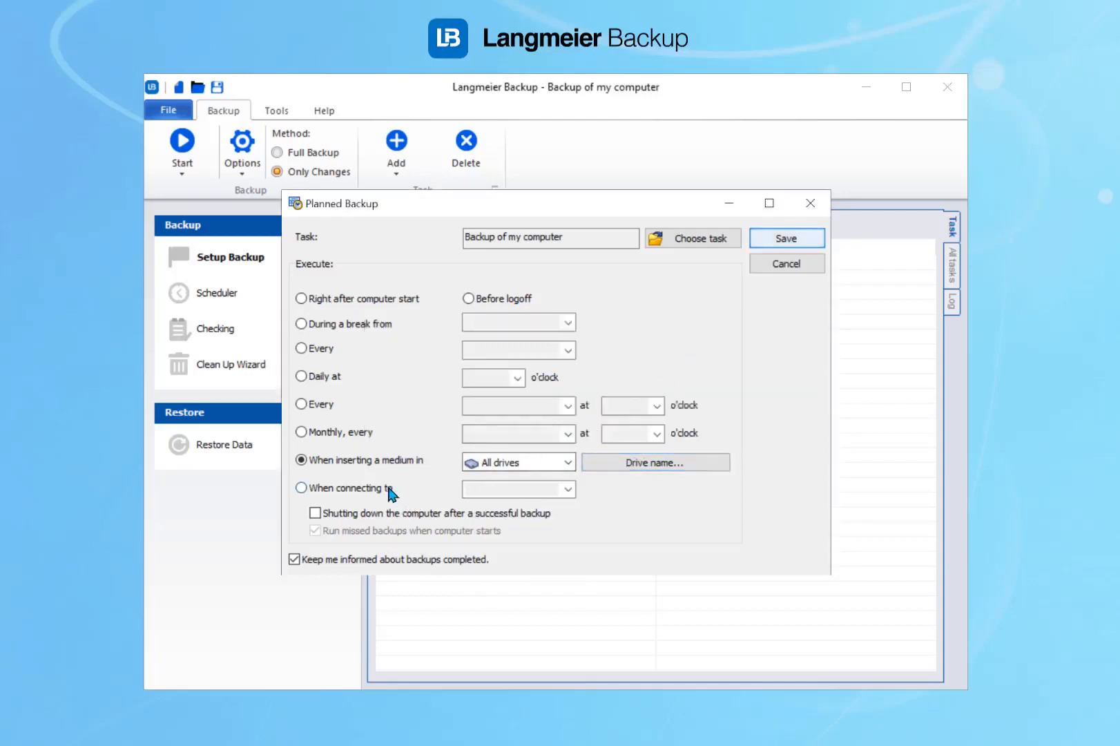
click(371, 490)
click(567, 490)
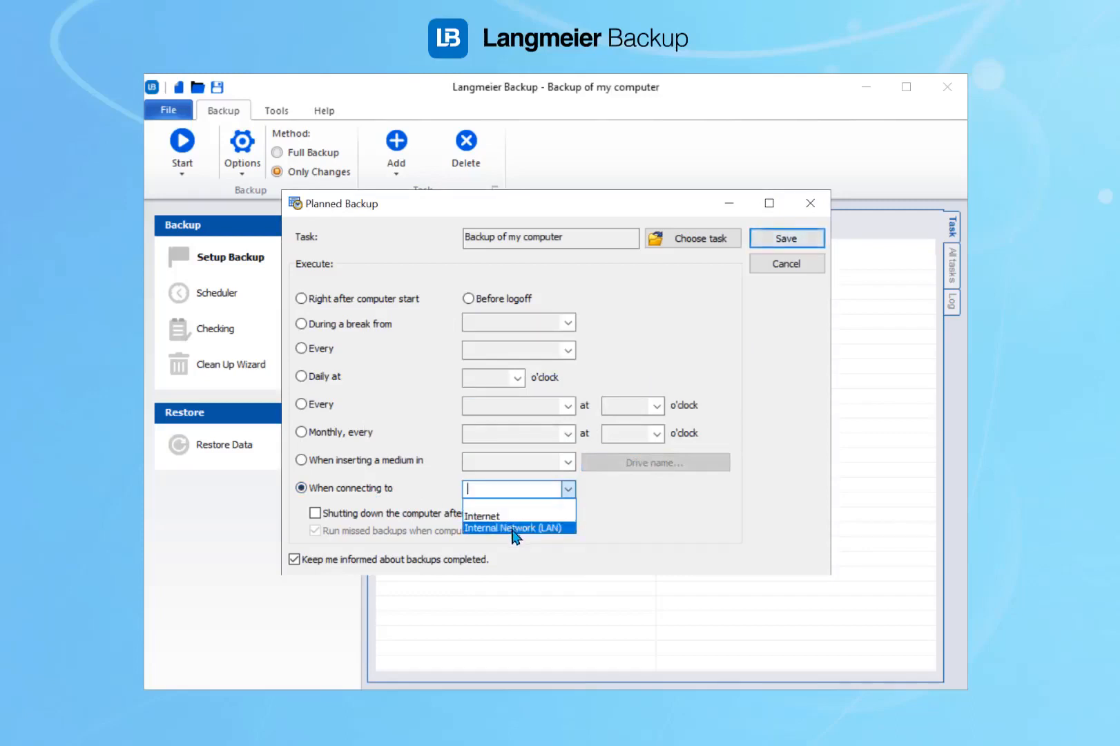
click(598, 529)
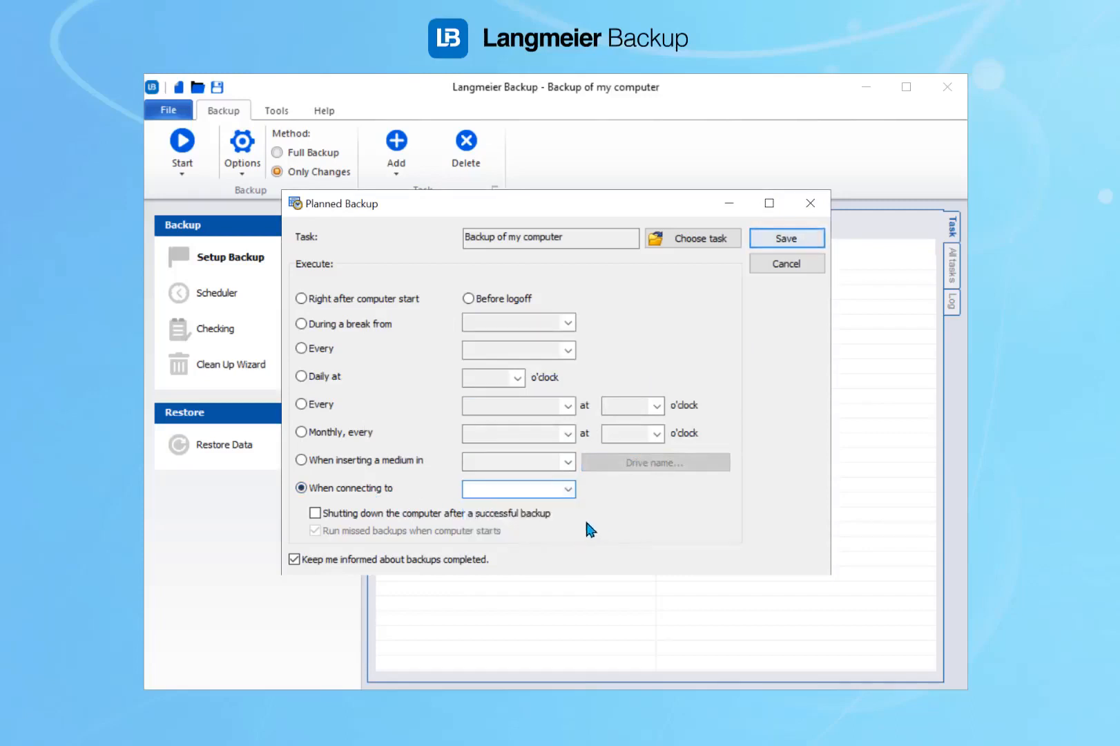
Choose execution when inserting a medium in All drives, accept the drive name settings and save the planned backup.
click(359, 461)
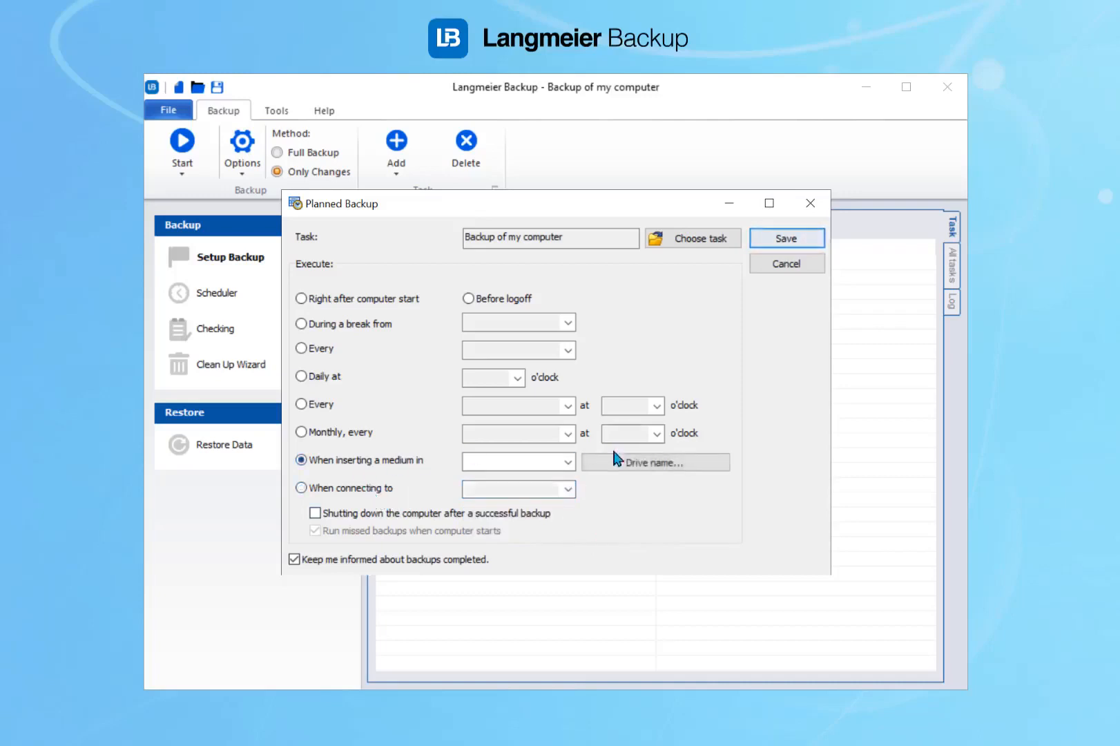
click(568, 462)
click(521, 483)
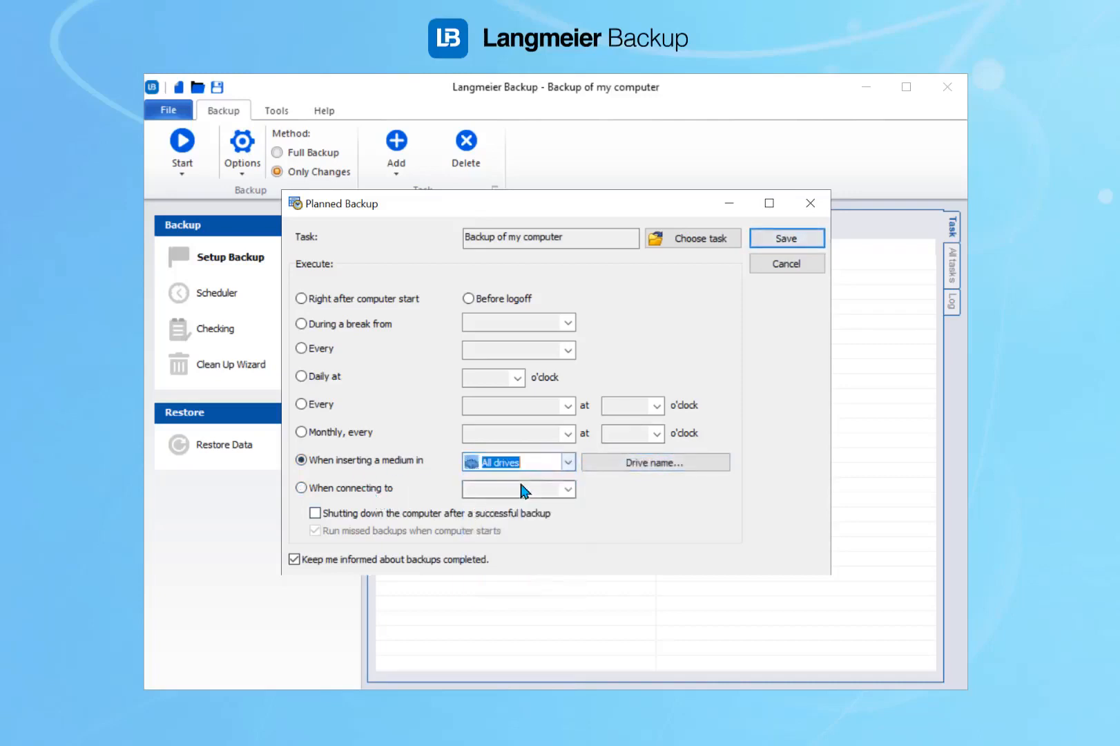
click(634, 463)
click(699, 358)
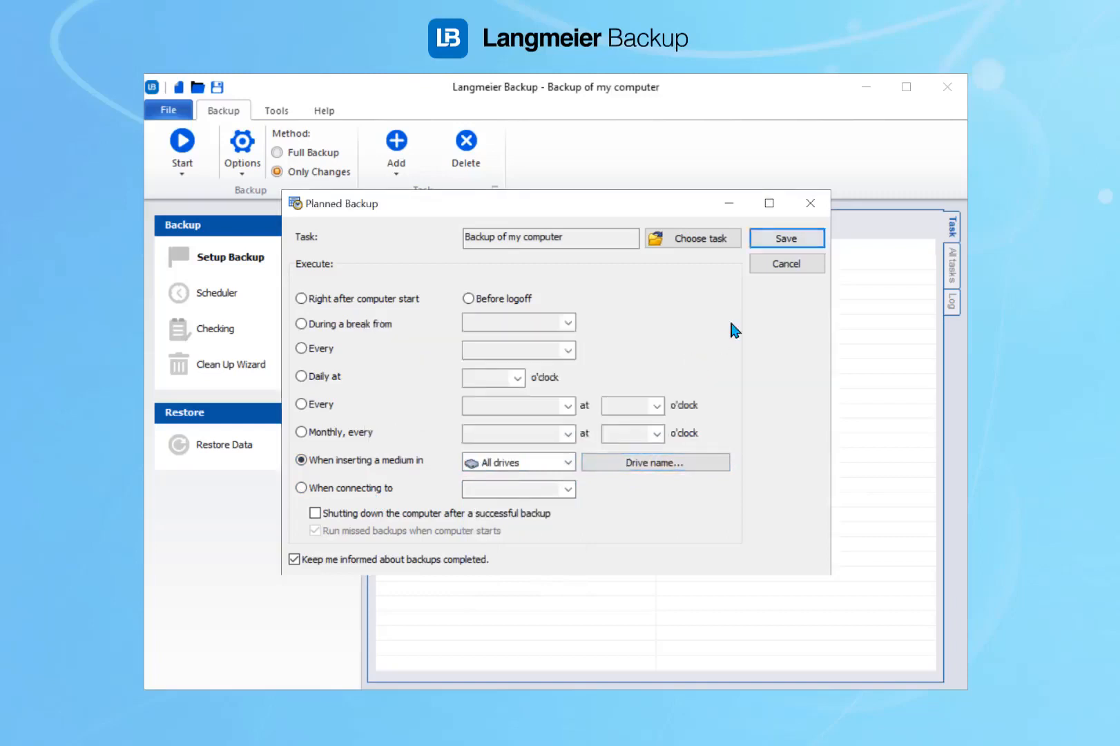
click(783, 237)
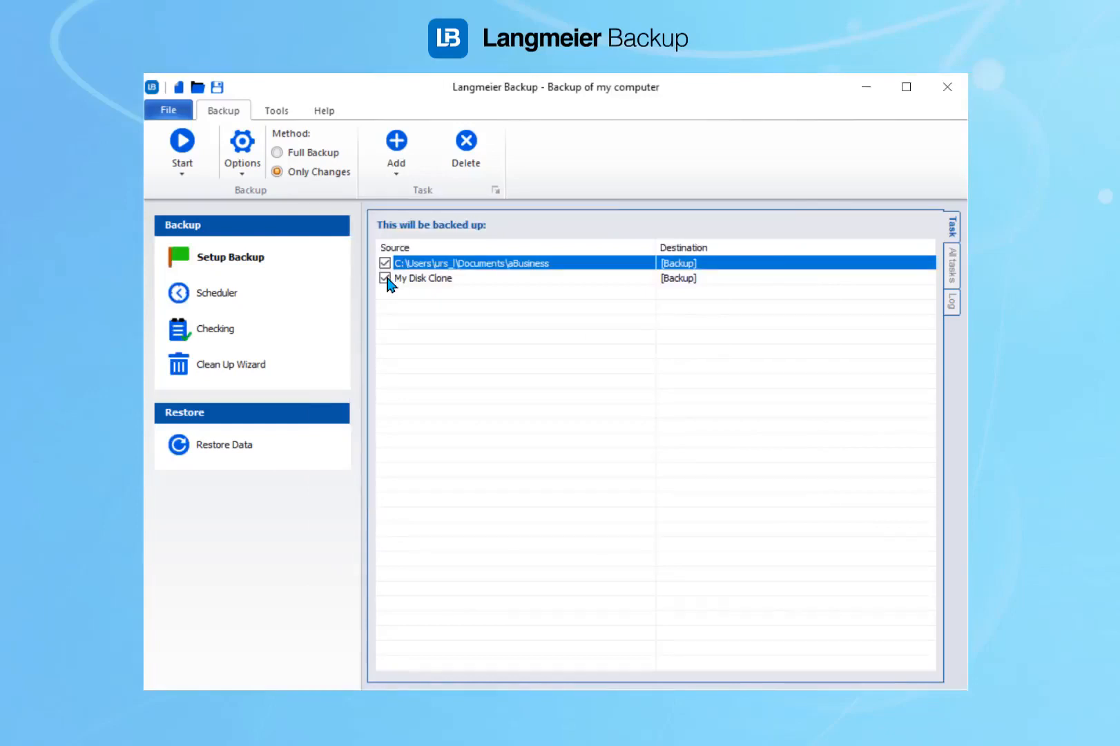
Run the backup with My Disk Clone excluded, skipping the Mach Dein Ding folder while it is in progress.
click(384, 278)
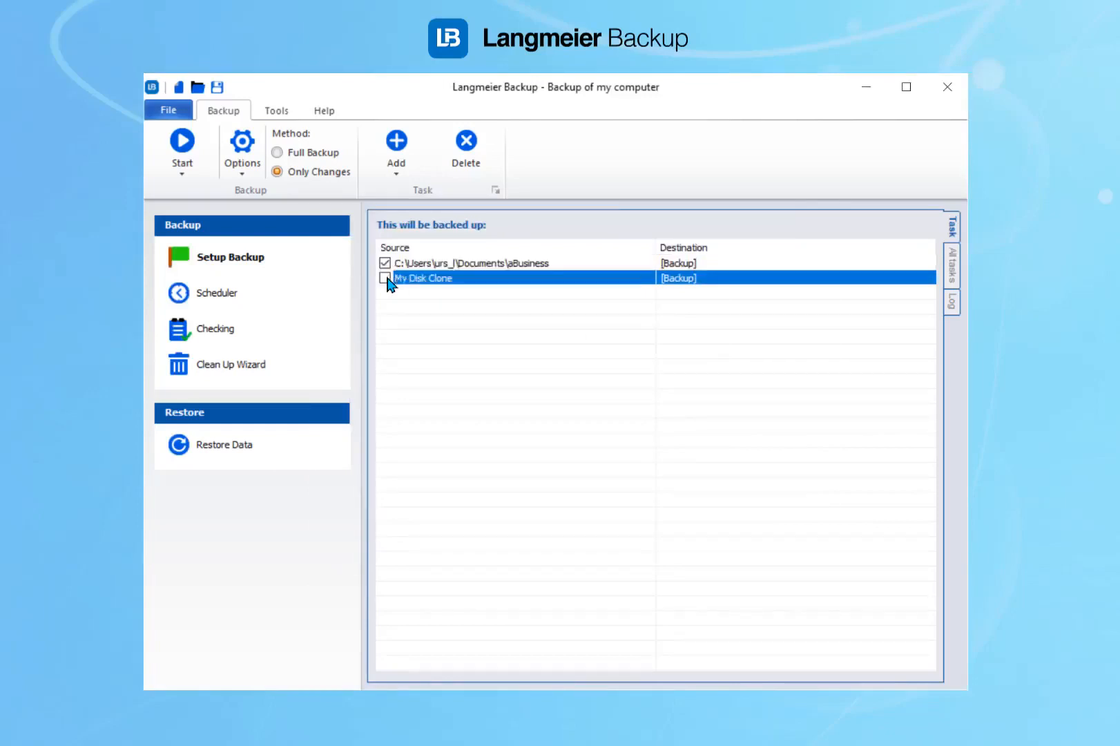
click(199, 151)
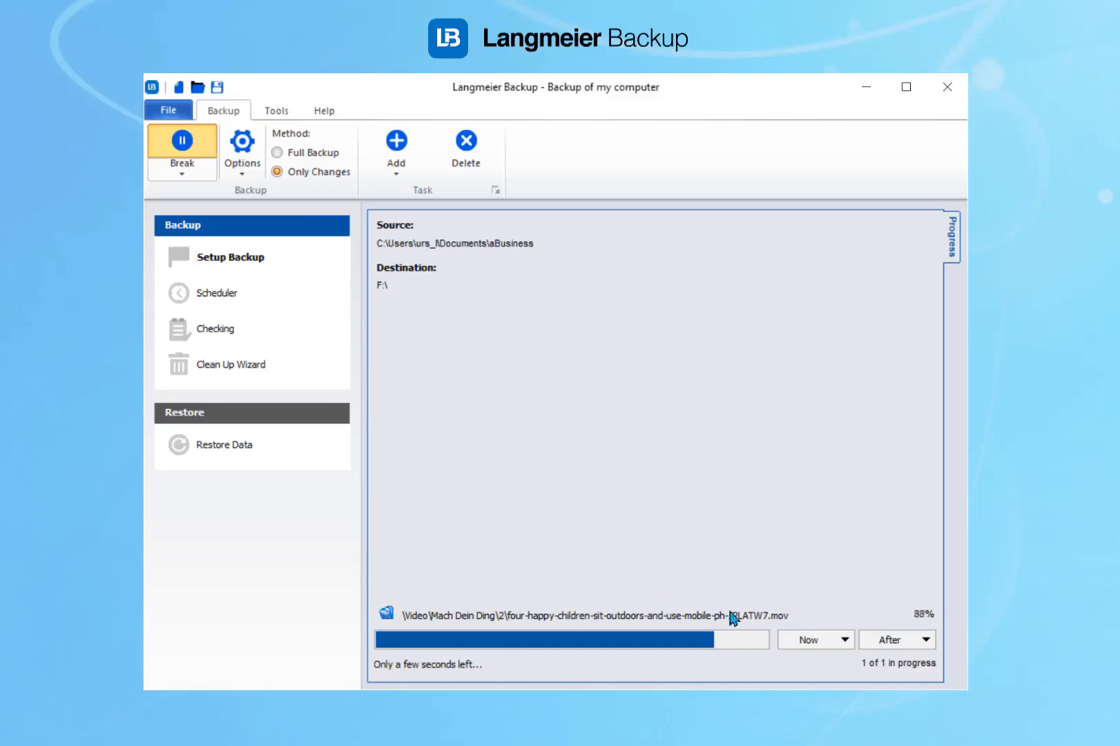
click(805, 641)
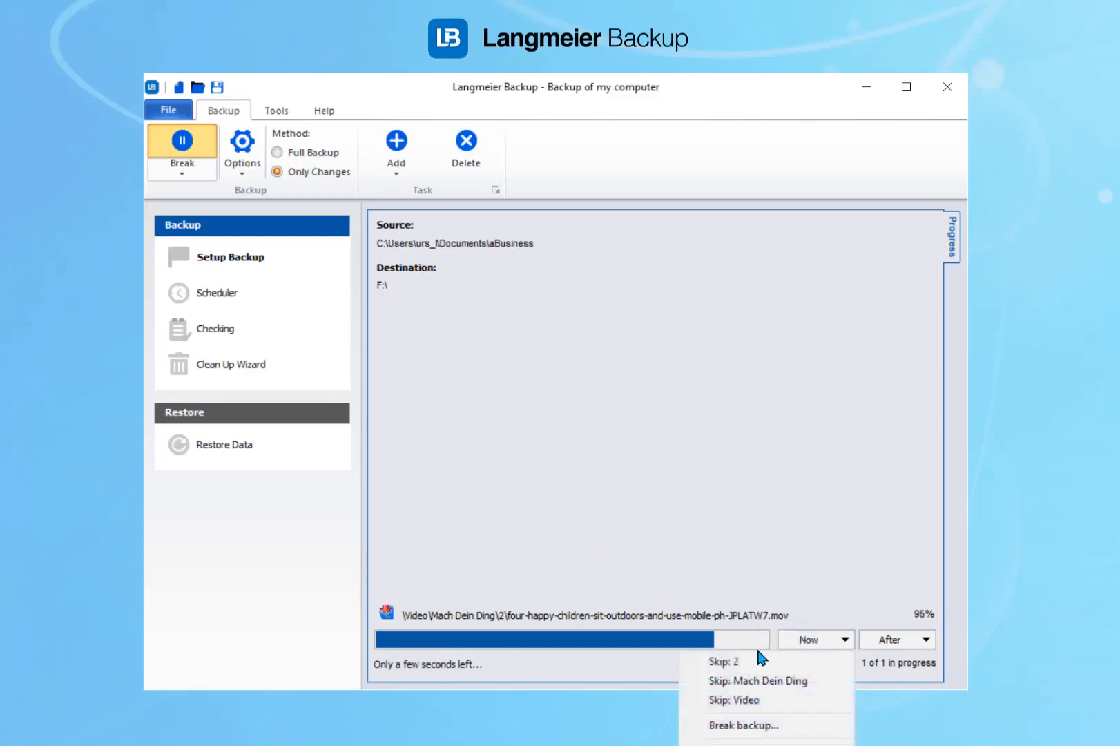
click(748, 681)
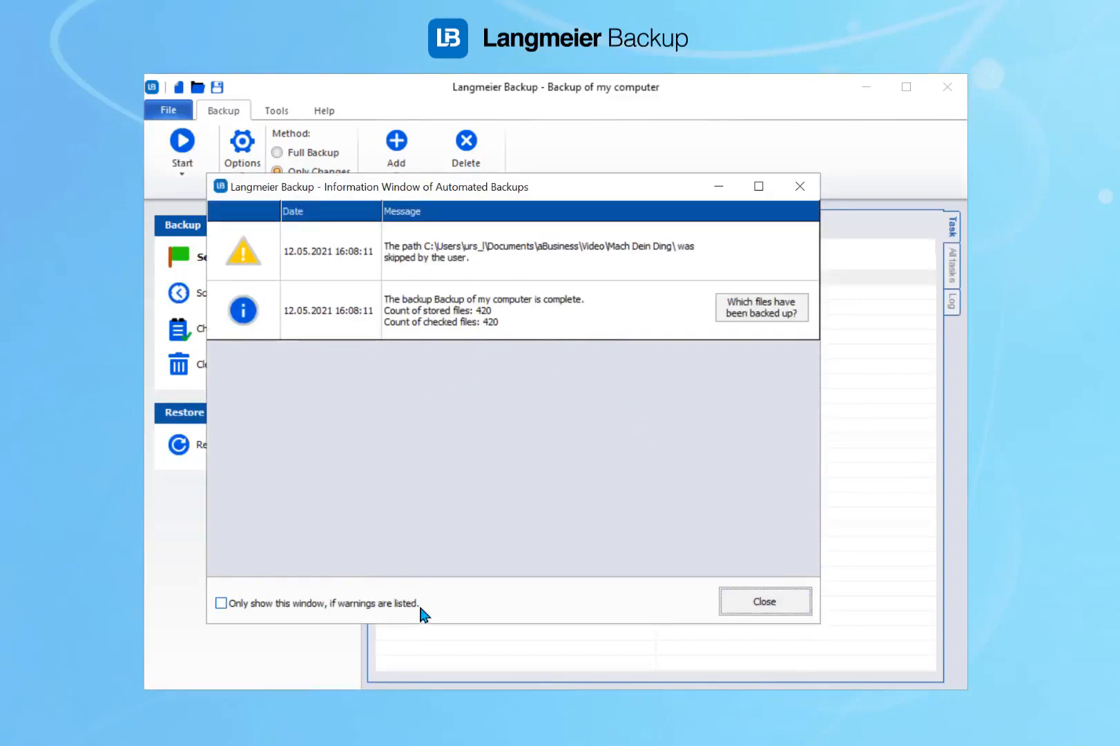
Examine which files have been backed up and close the backup information window.
click(491, 318)
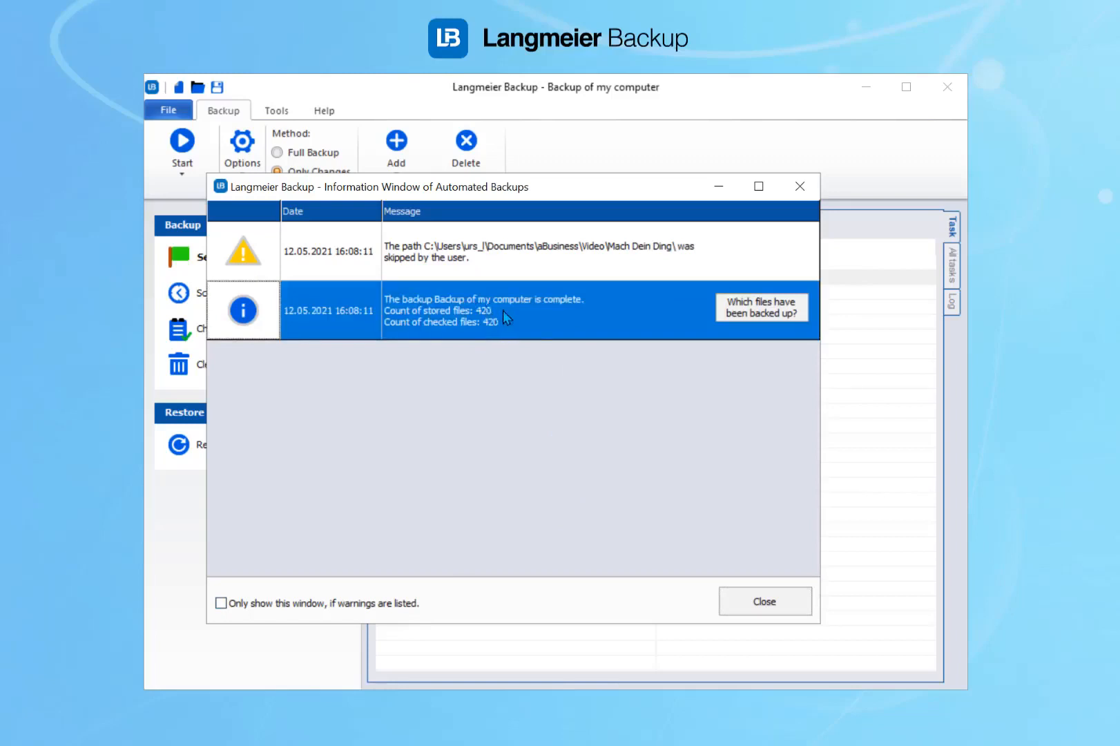
click(792, 321)
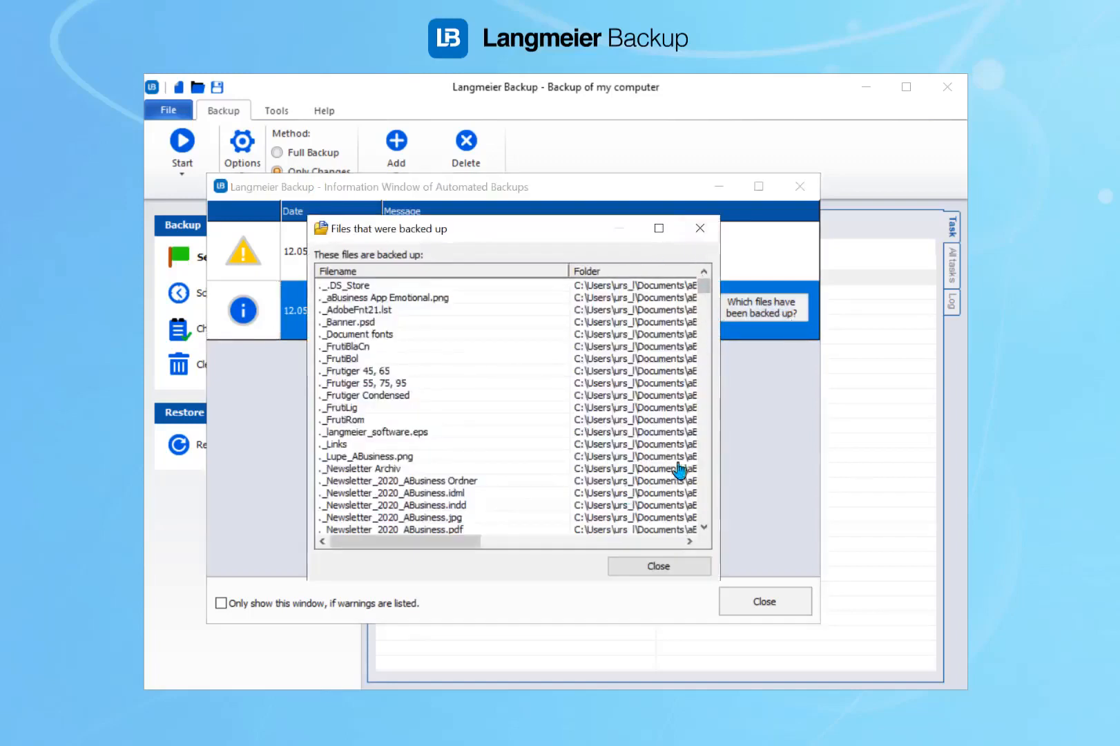
scroll(708, 458, down, 15)
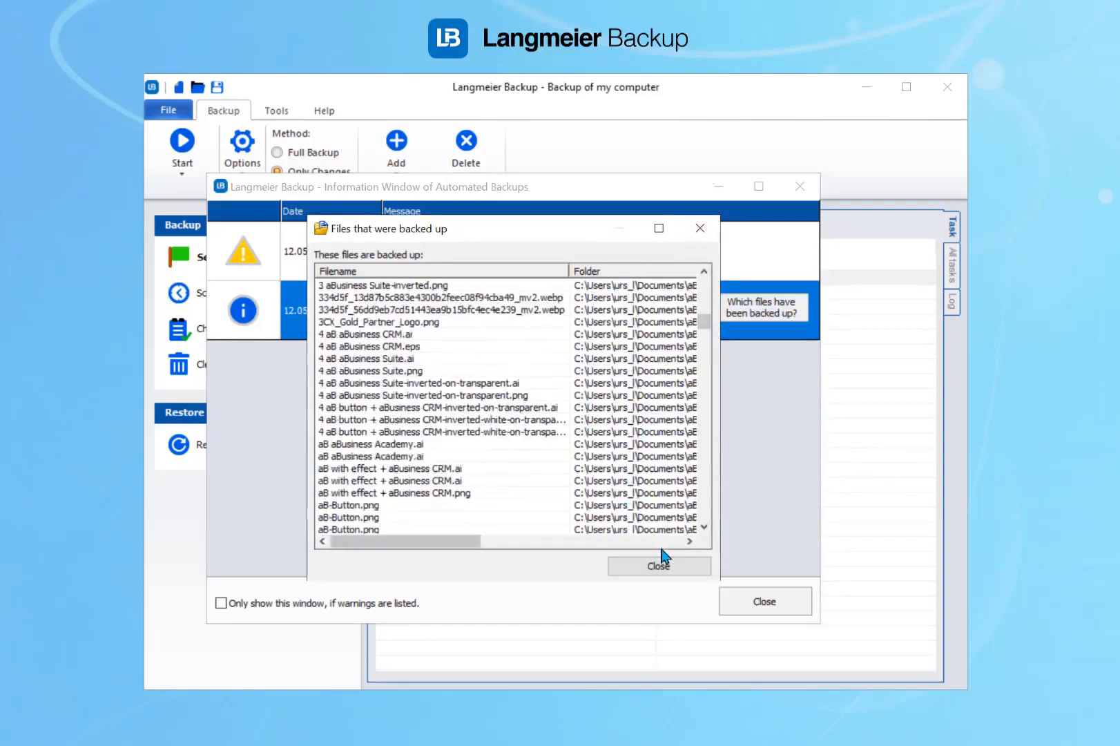
click(662, 559)
click(755, 605)
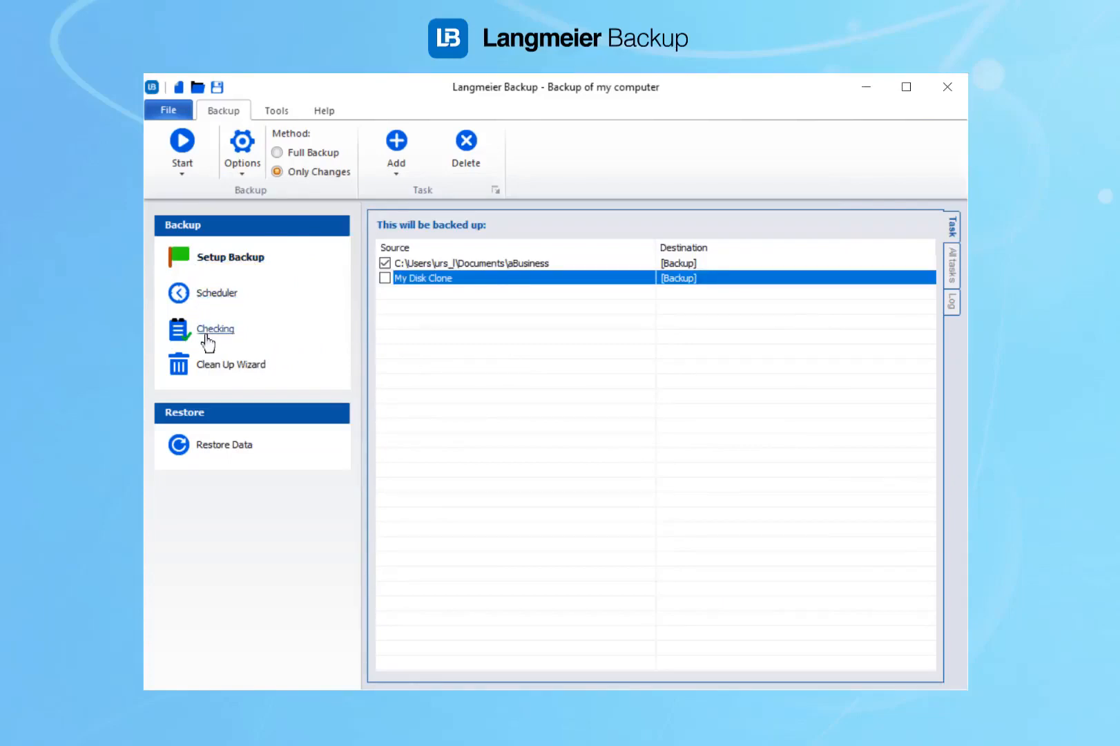
Check the timetable of scheduled backups, close it and open the global backup settings.
click(215, 304)
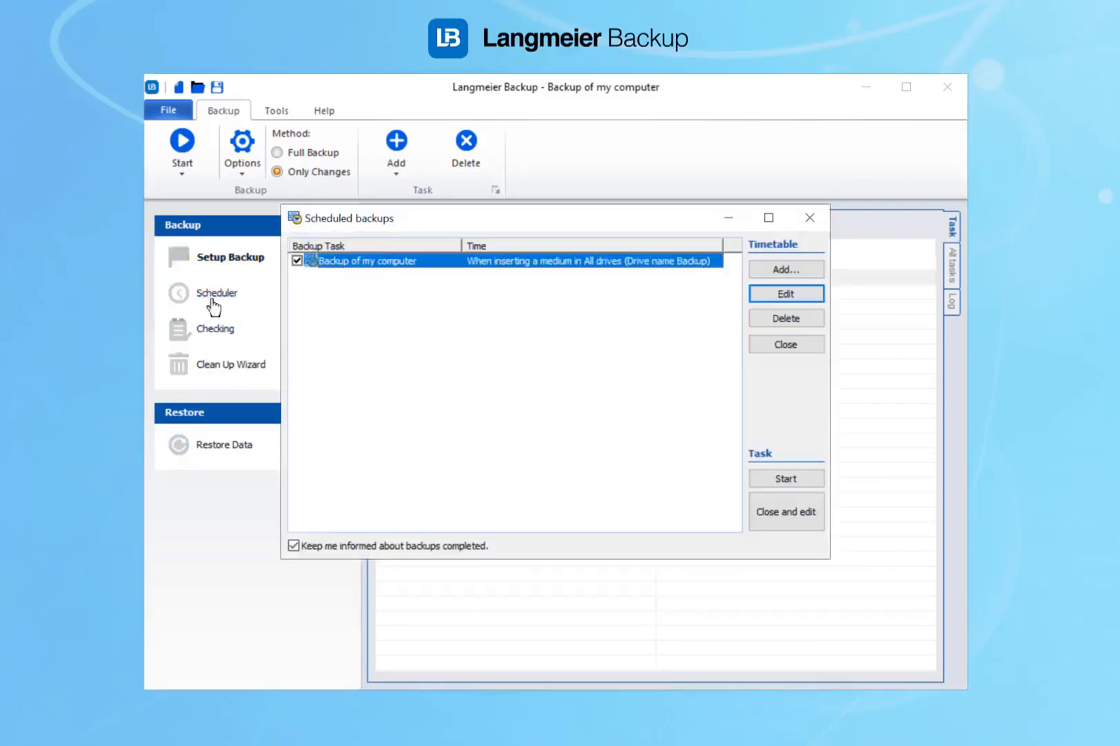
click(811, 219)
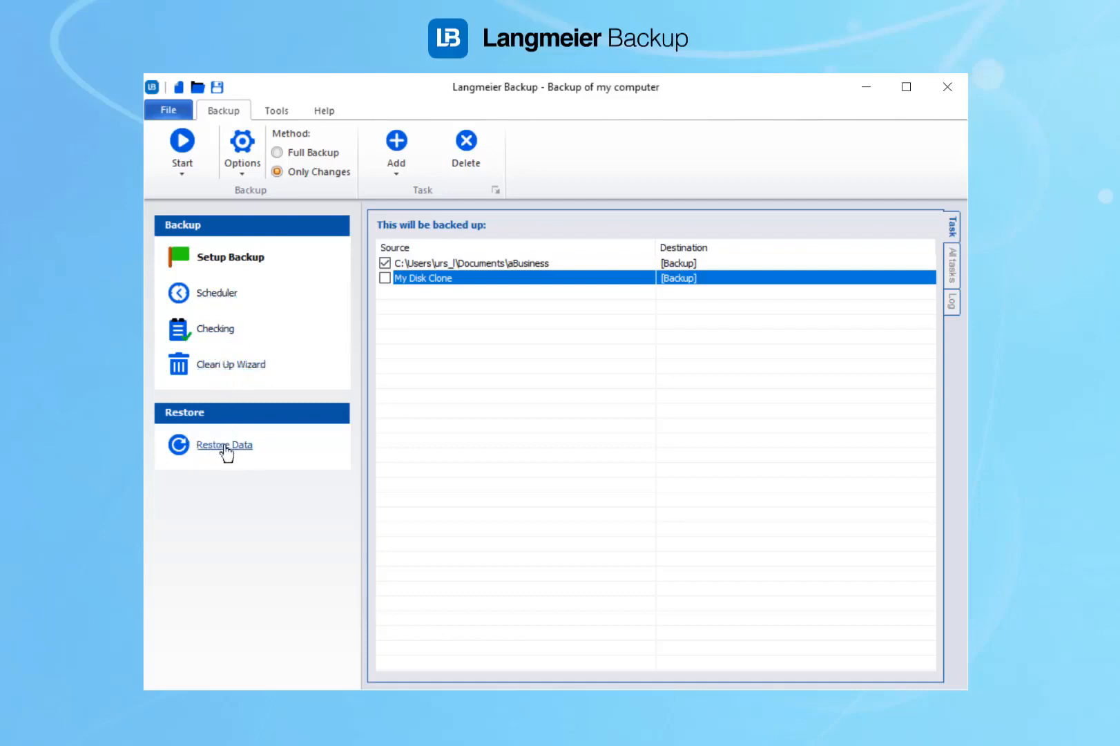
click(242, 145)
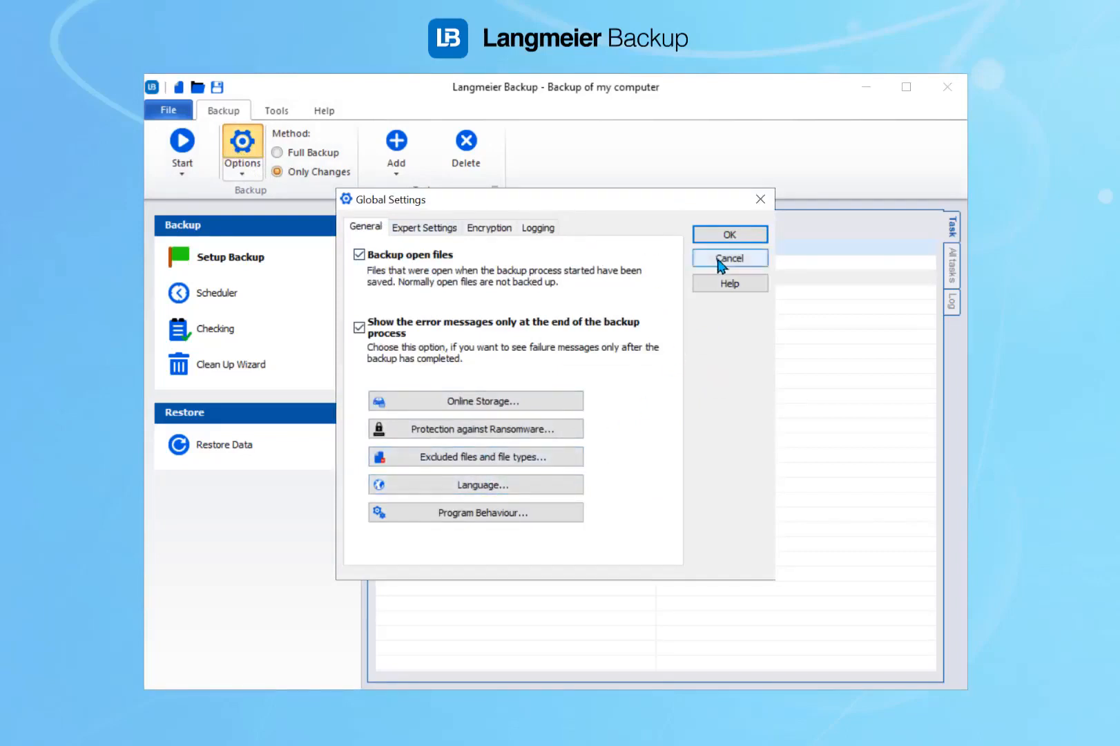
Check the encryption settings and the logging options in the global settings.
click(492, 234)
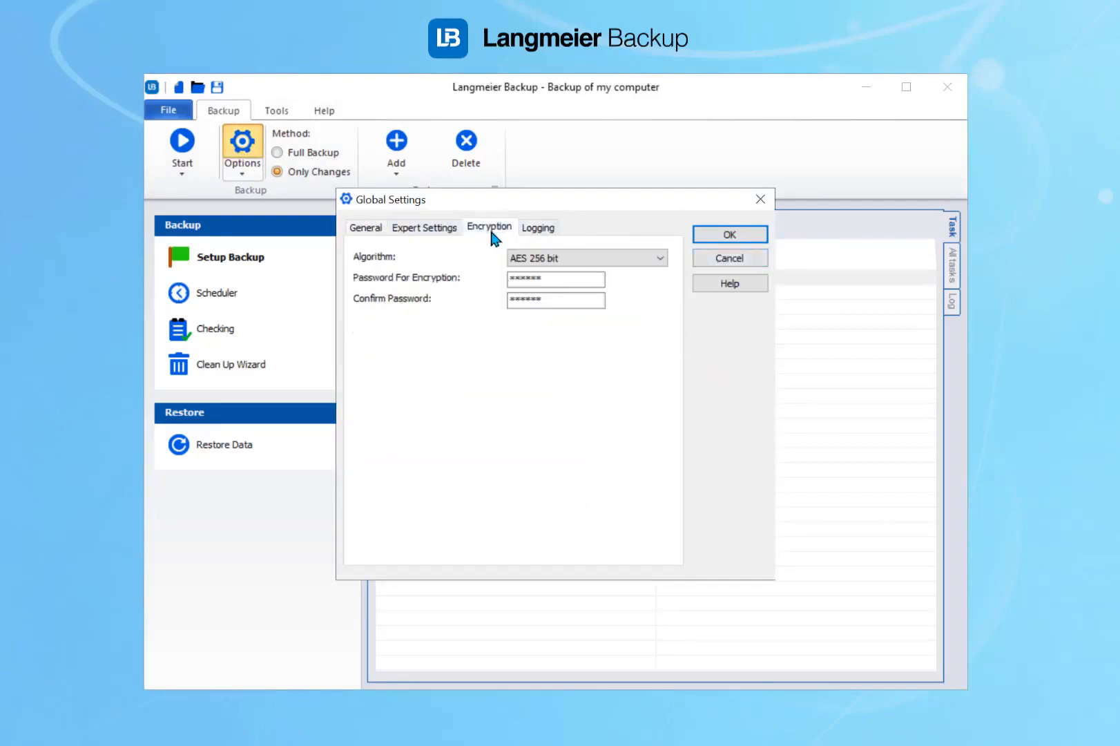
click(739, 257)
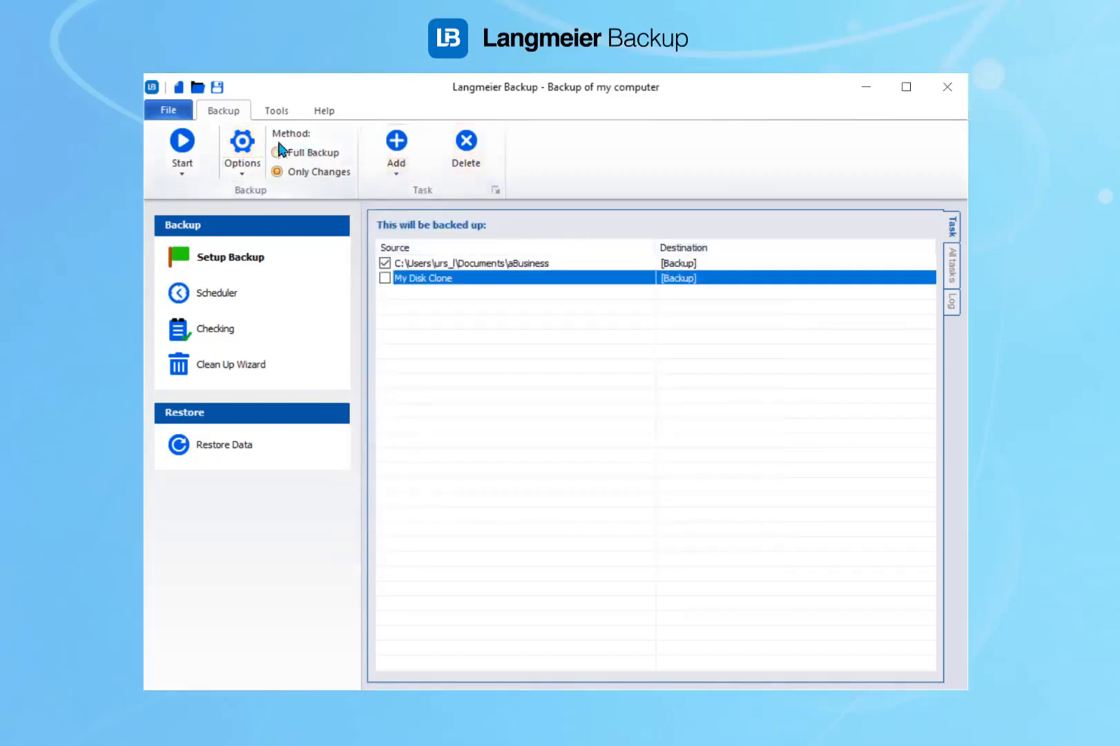
click(242, 147)
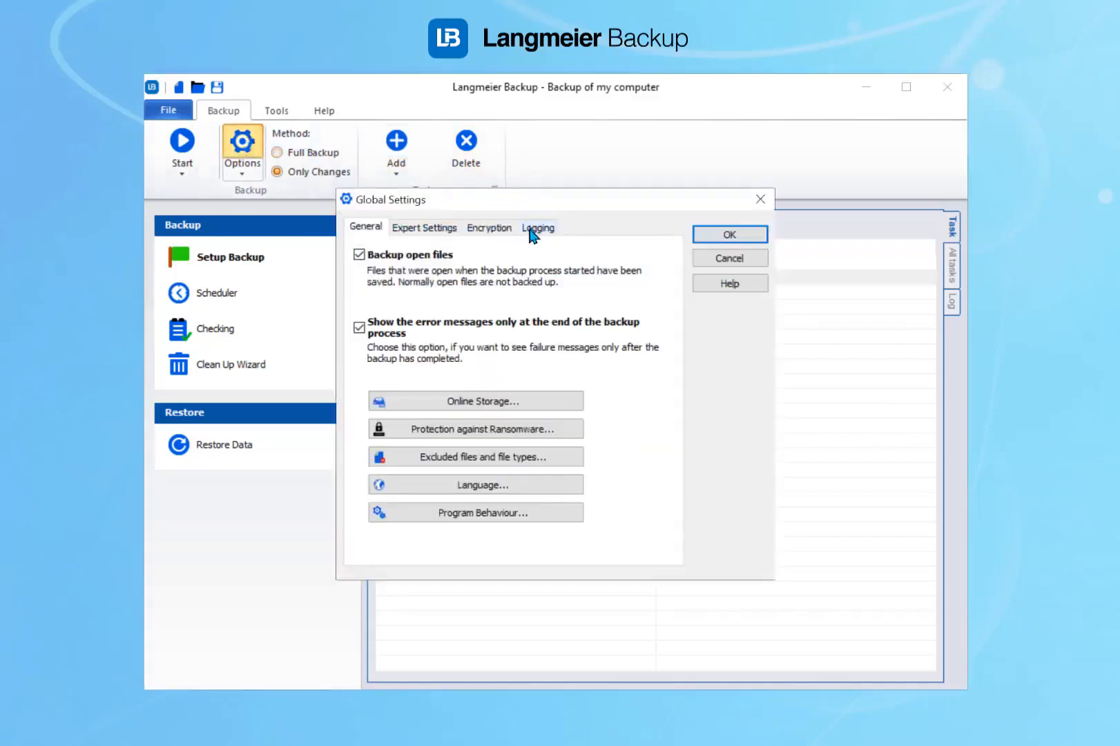
click(536, 230)
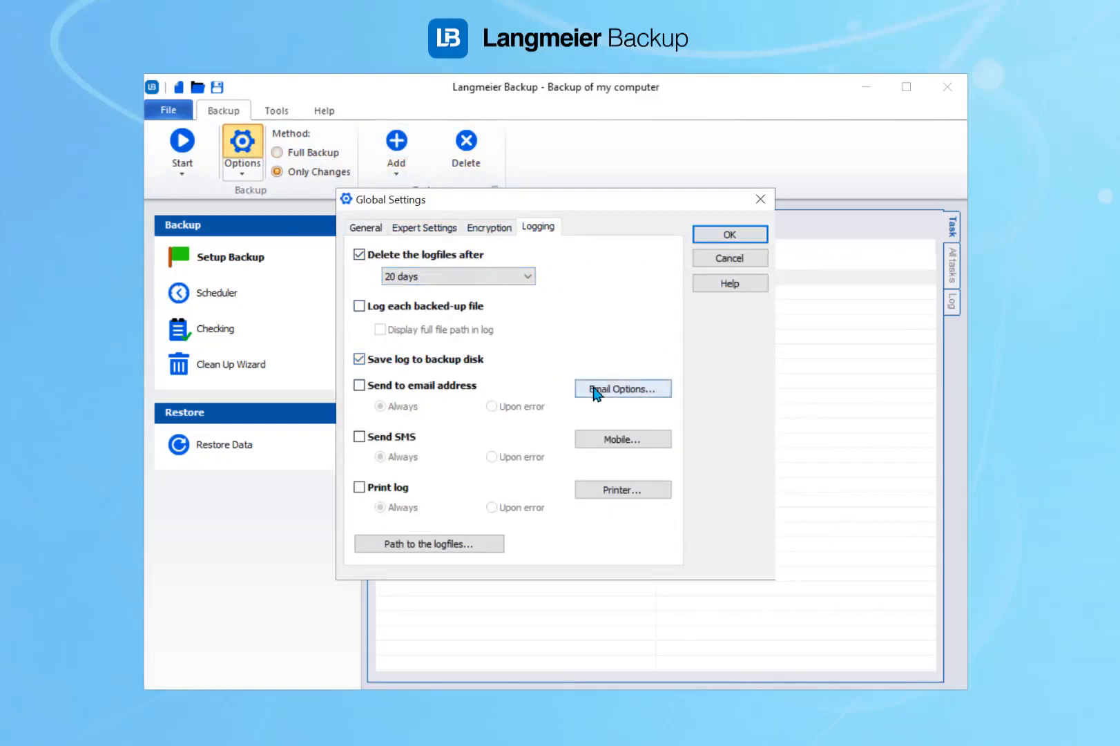
Enable sending the backup log to an email address and open the expanded email options with the SMTP server fields.
click(424, 388)
click(626, 391)
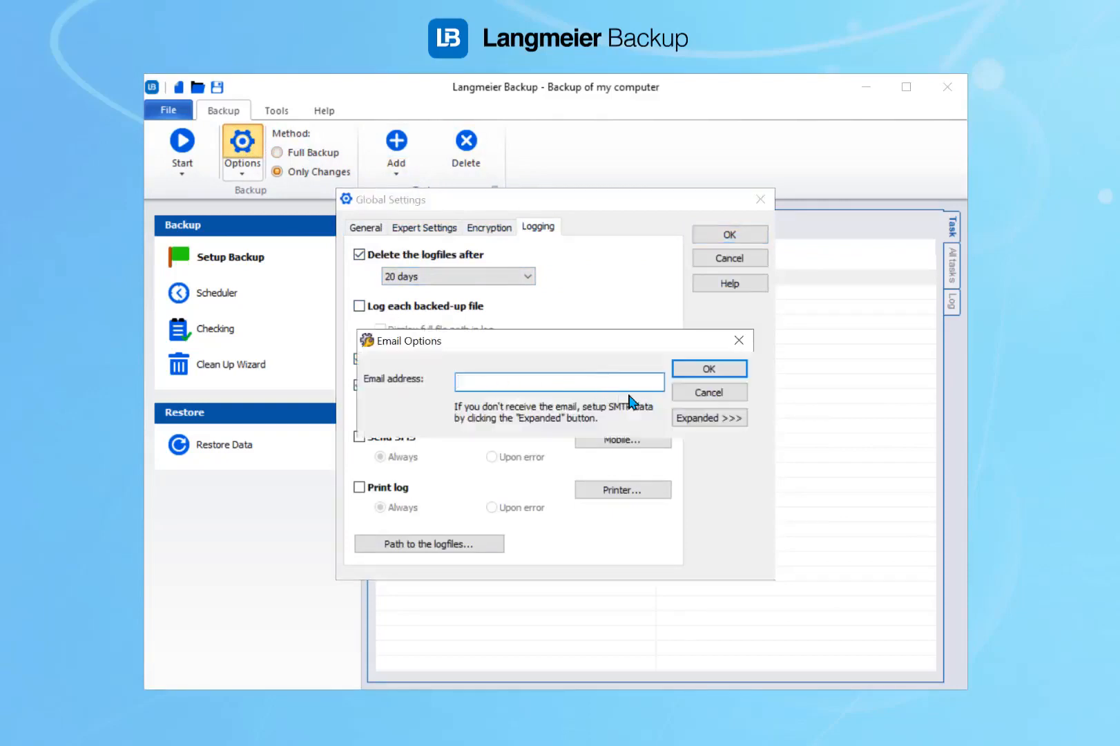
click(689, 418)
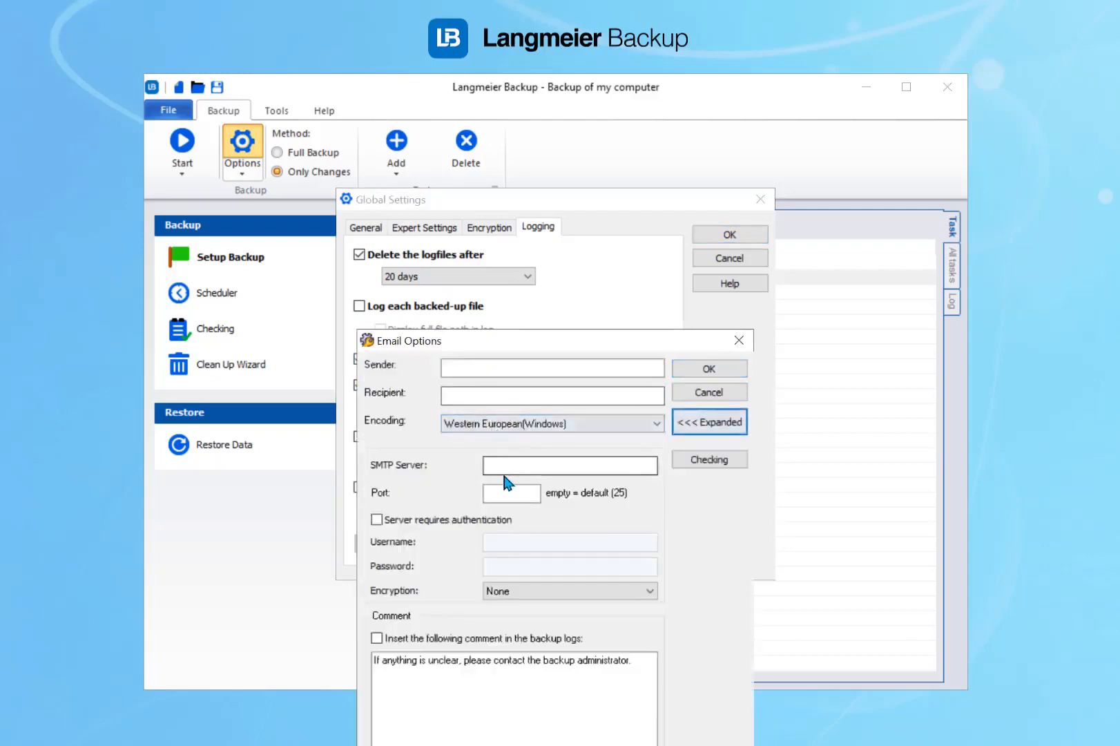
click(514, 493)
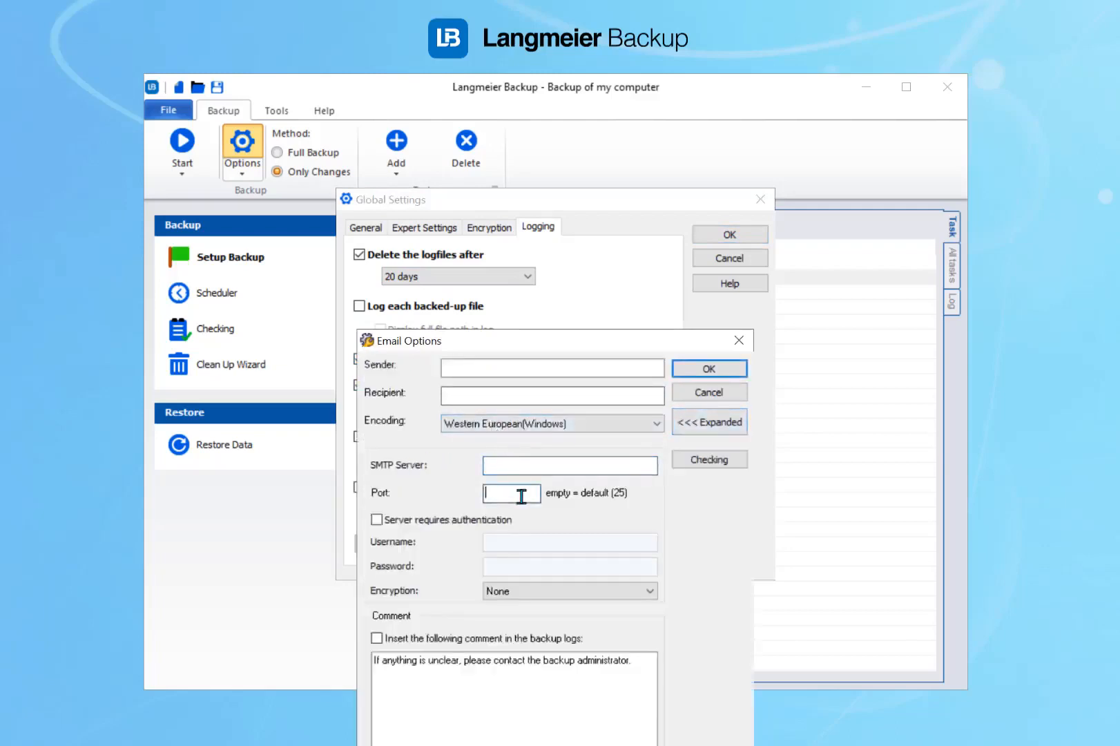
Try inserting the comment about contacting the backup administrator in the backup logs, and discard the email and global settings.
click(454, 640)
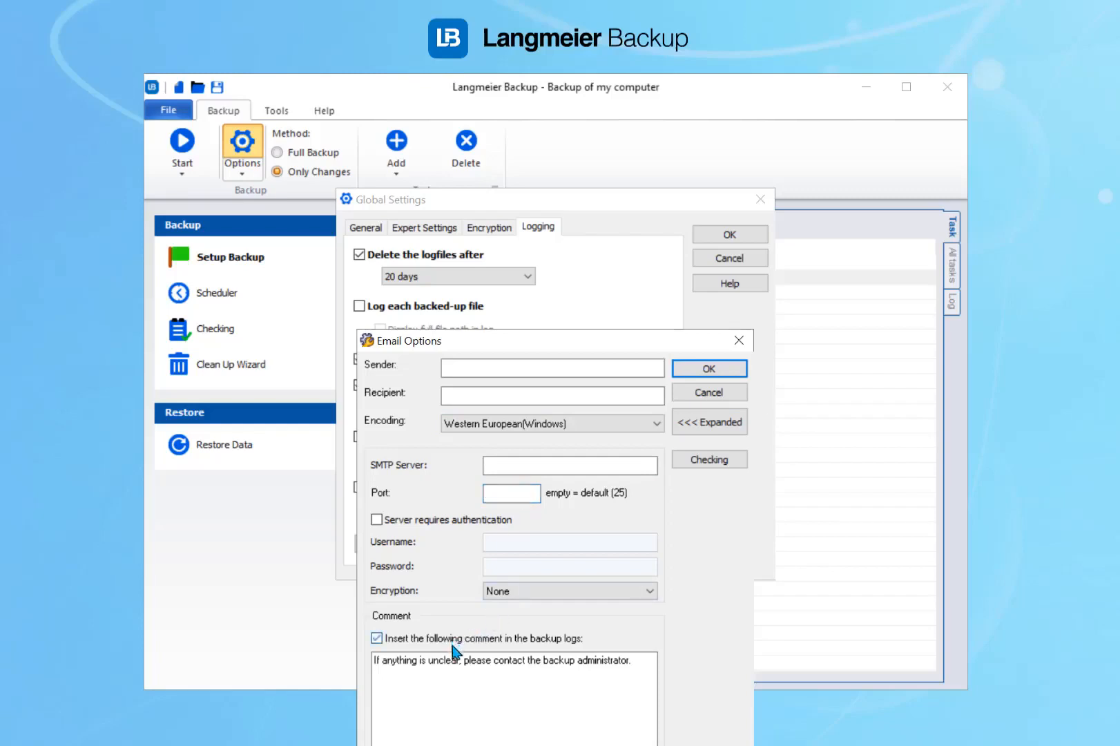
triple_click(397, 665)
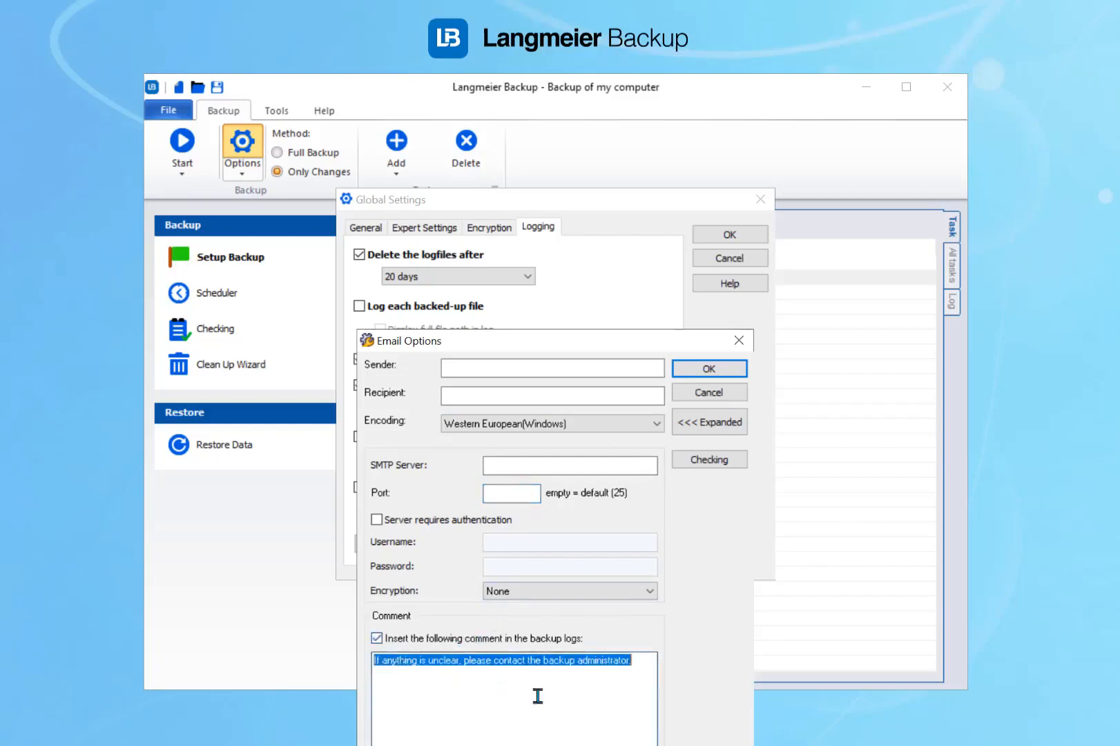
click(580, 705)
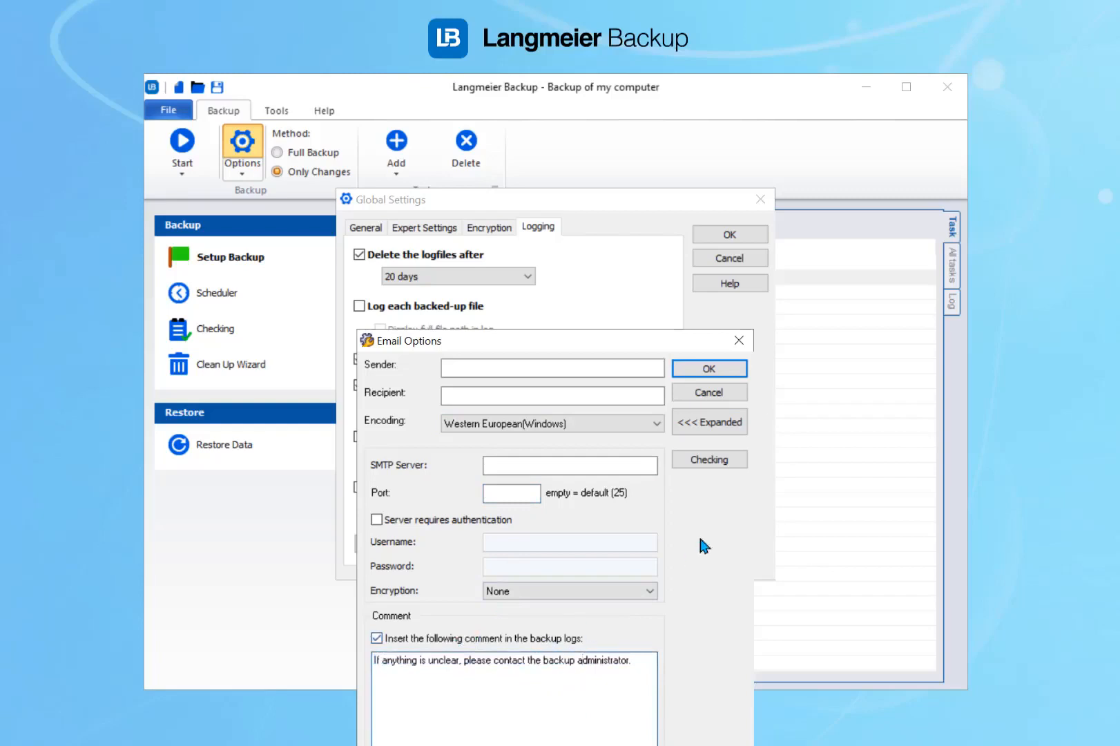
click(739, 340)
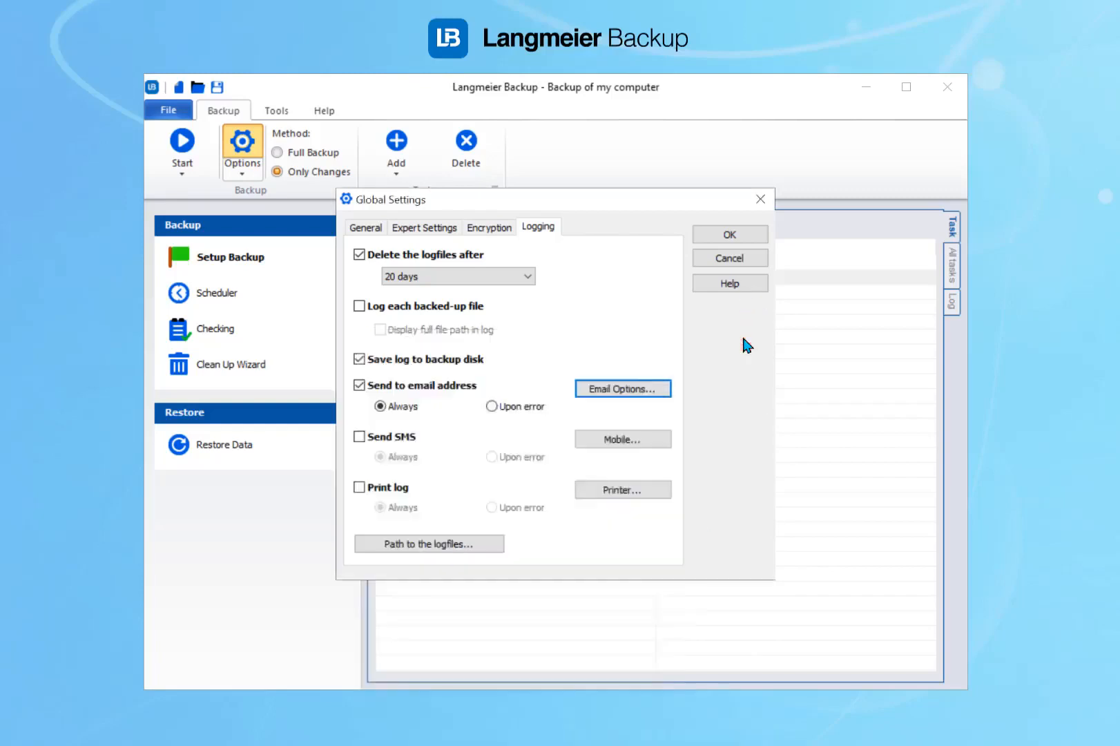
click(733, 259)
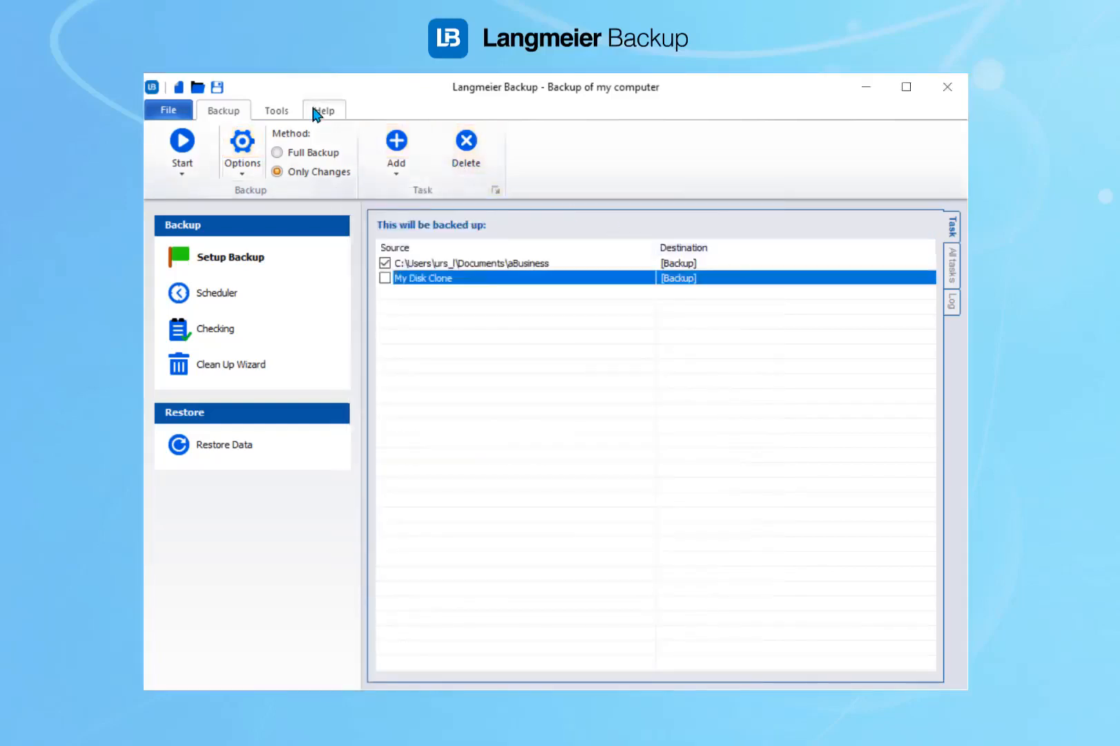
Examine the X_Example script in the script editor and return to the backup task list.
click(277, 111)
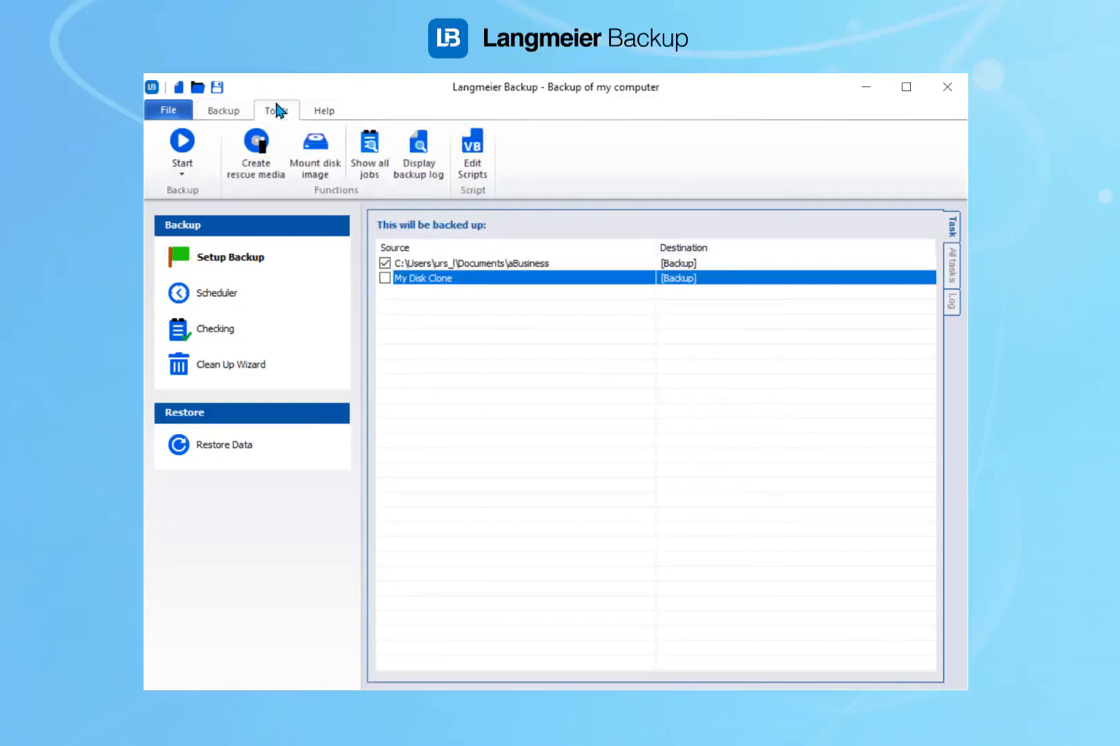
click(474, 166)
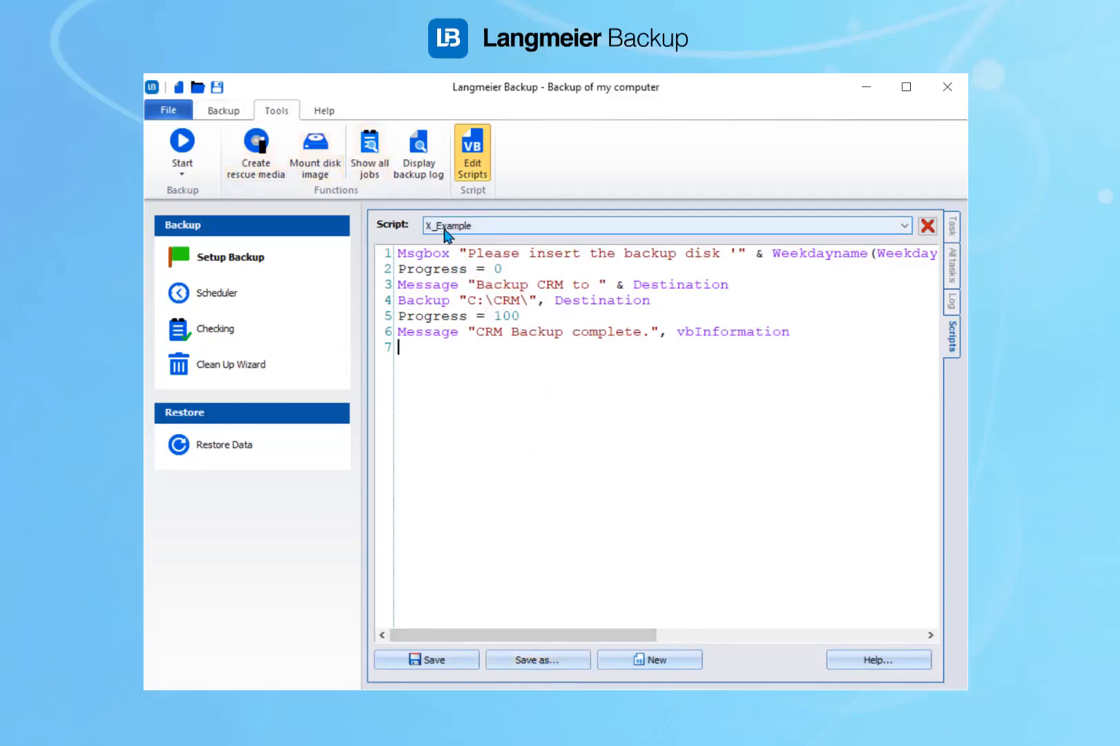
click(230, 112)
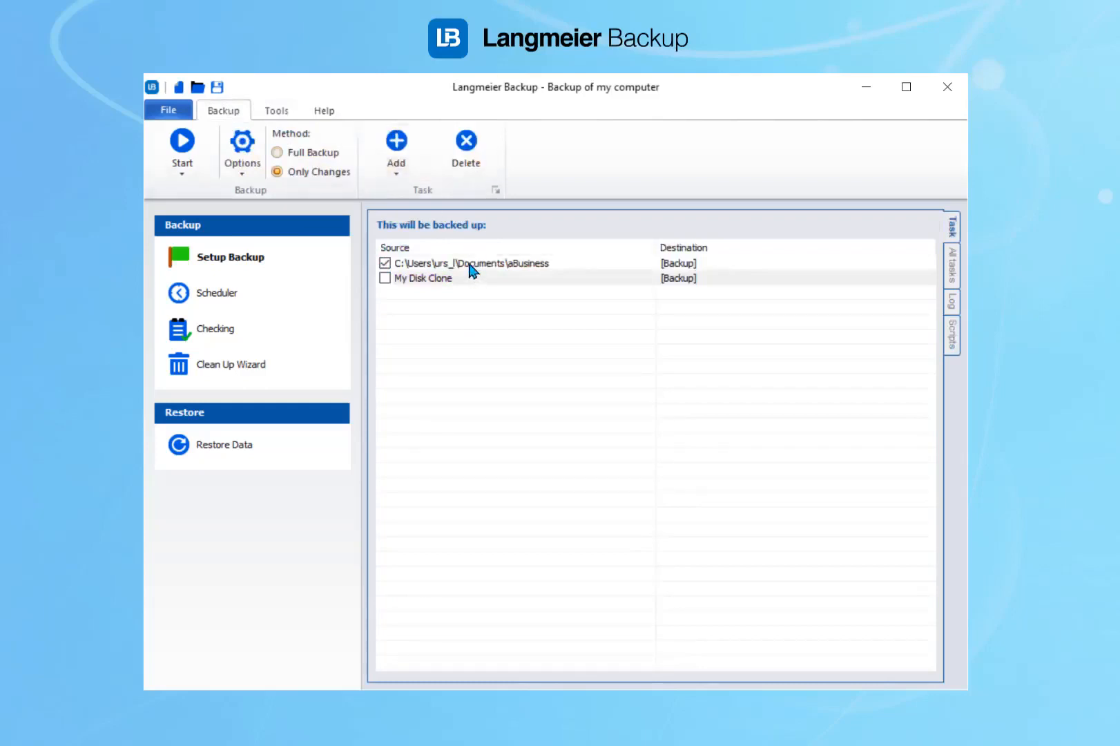
Add the 1_Shutdown Computer script to the backup job.
click(396, 173)
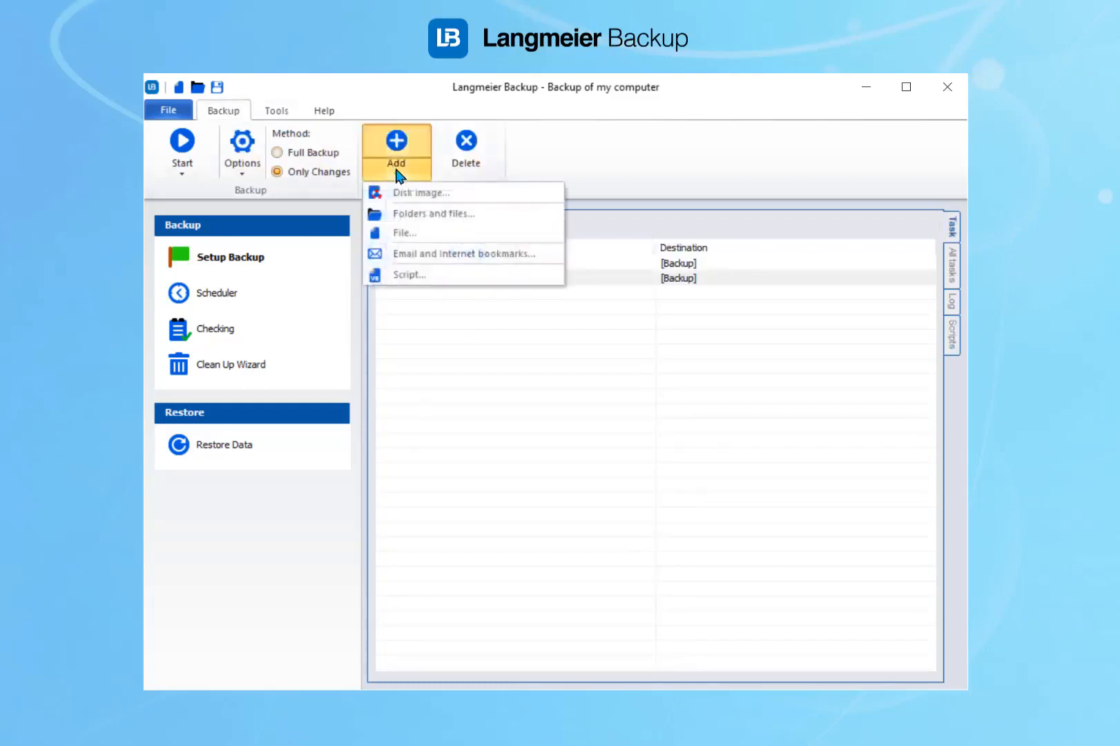
click(424, 276)
click(538, 373)
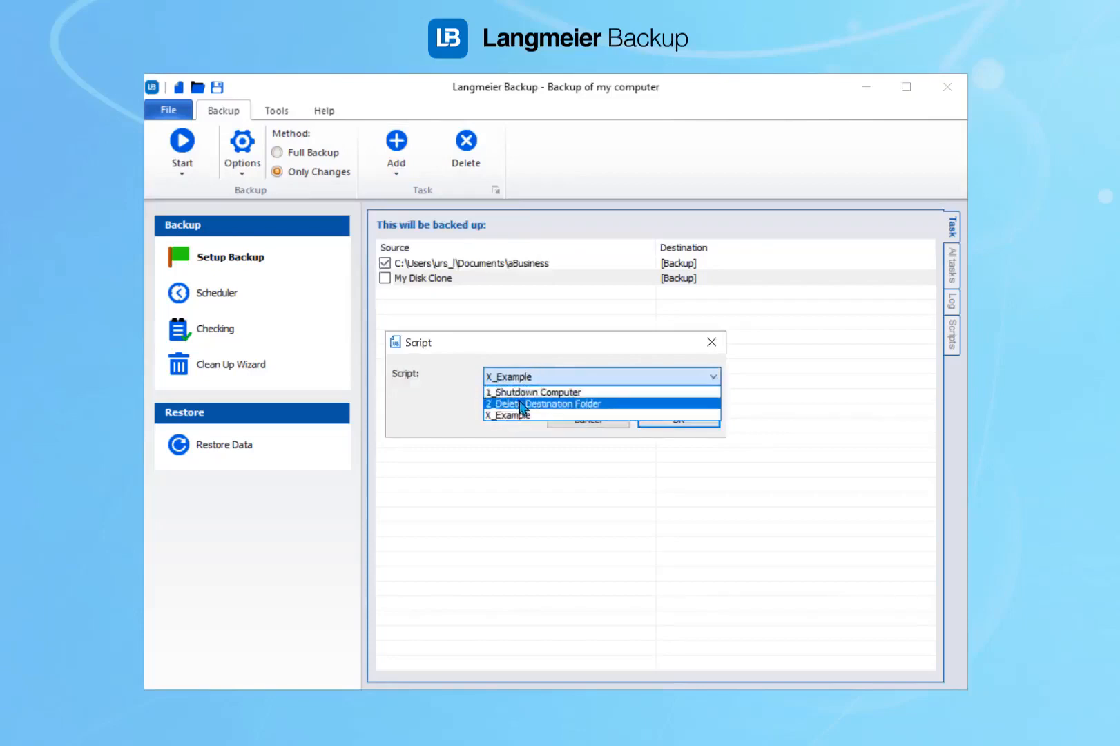
click(517, 394)
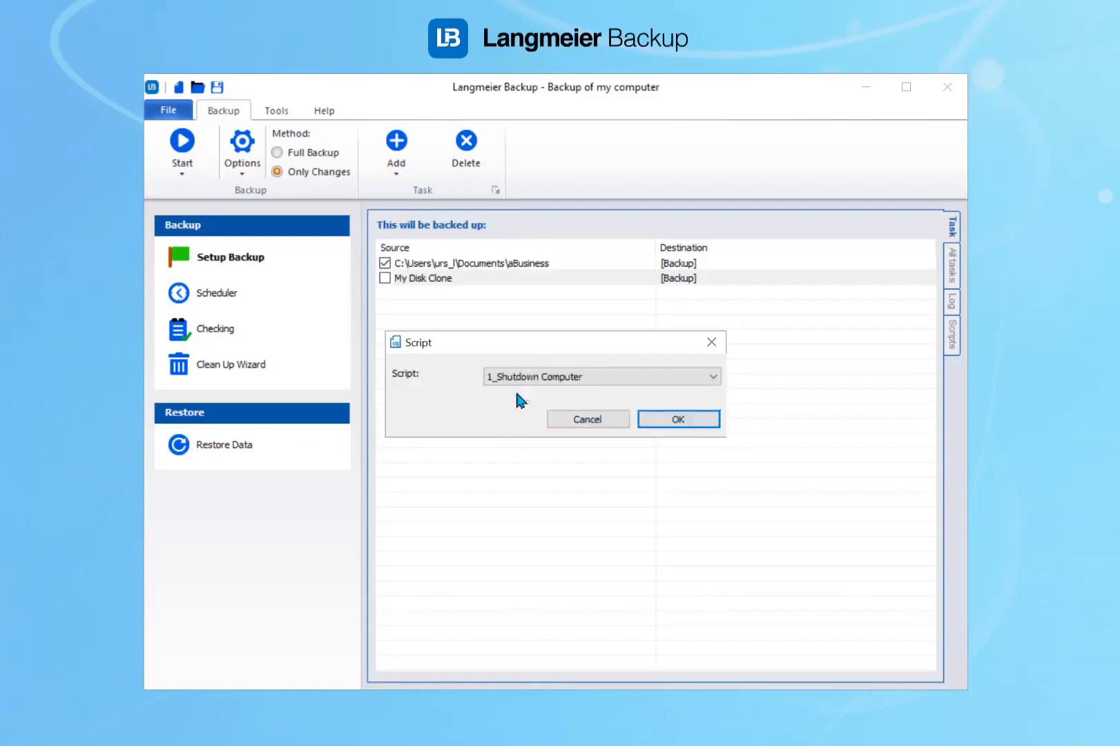
click(699, 421)
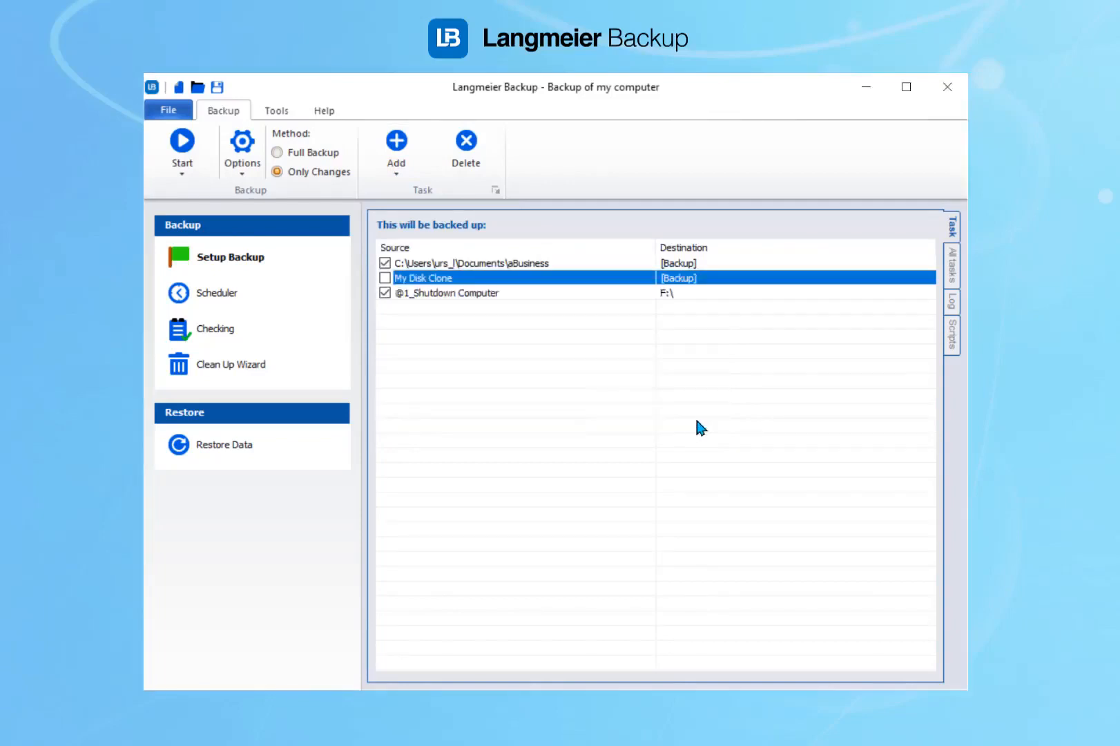
Move the shutdown script up to the first place in the backup task list.
click(452, 294)
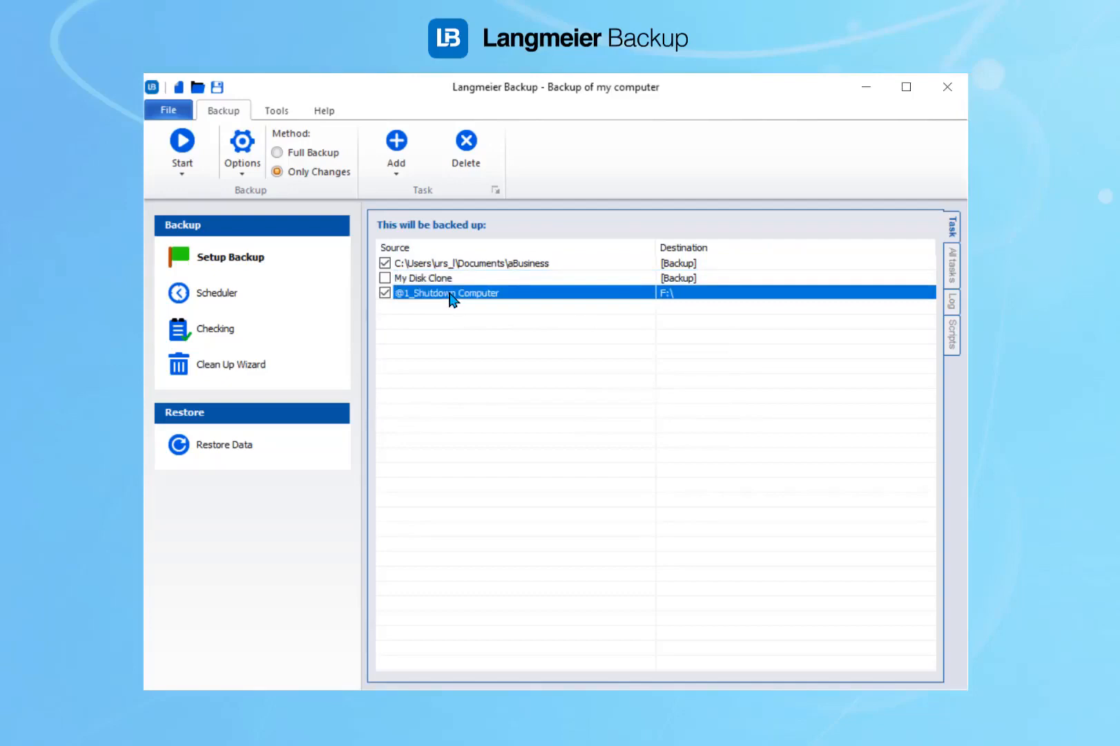
right_click(419, 293)
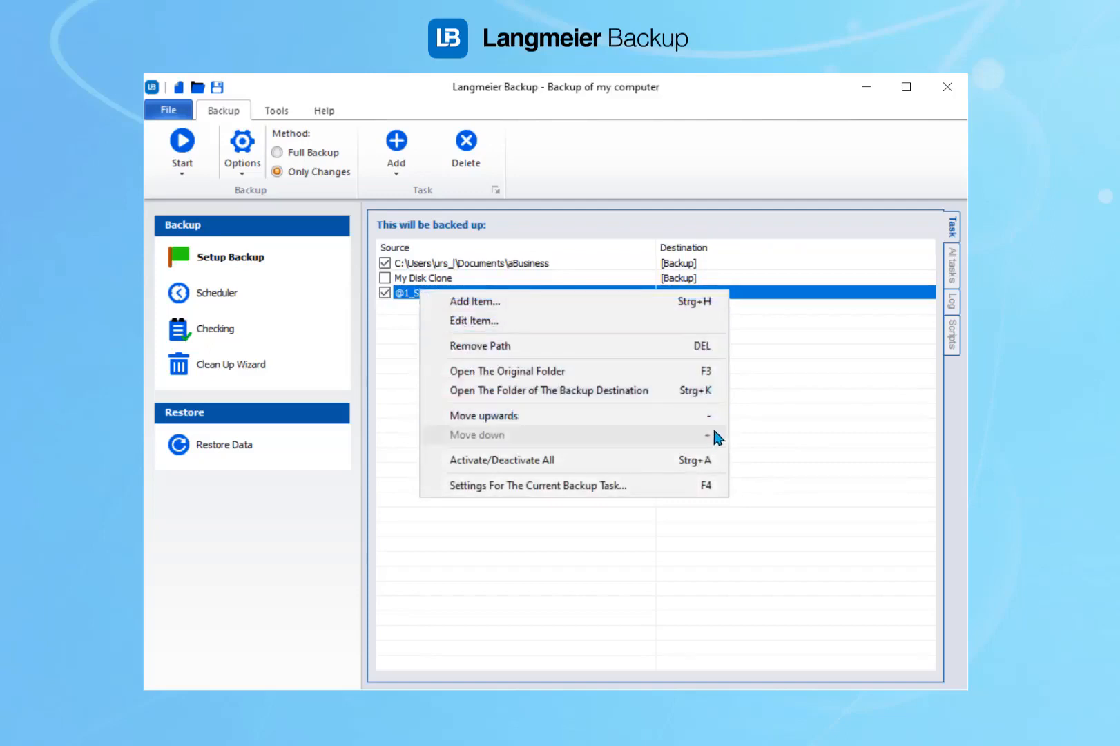
click(479, 417)
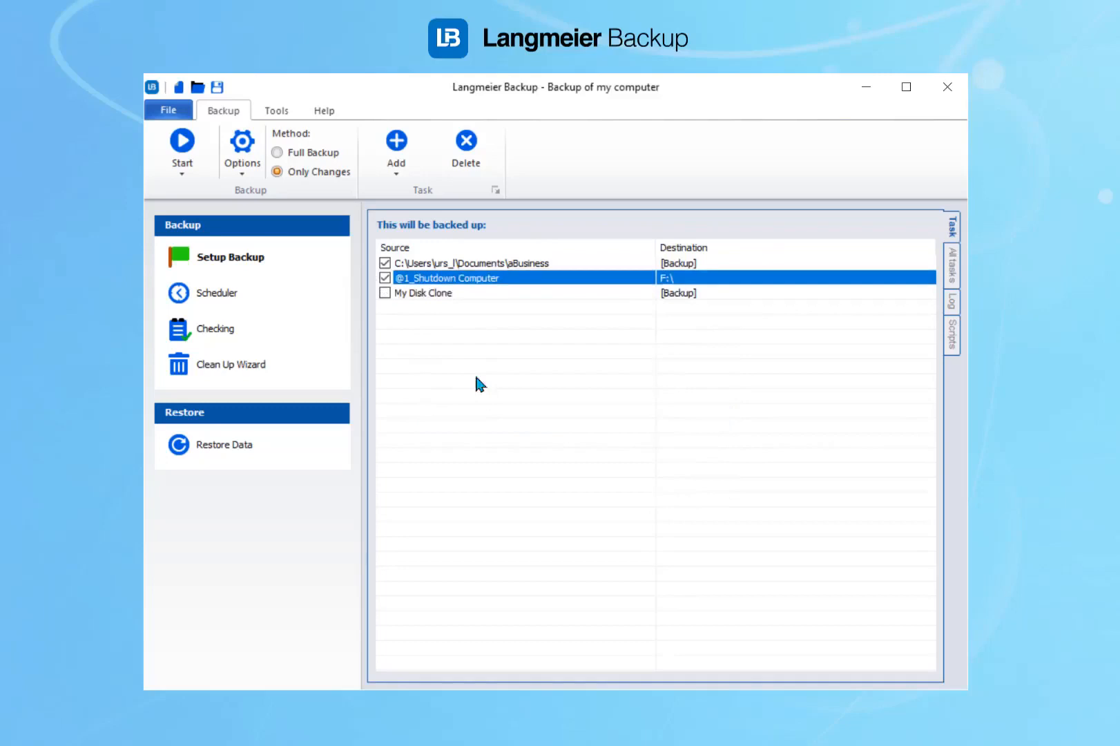
right_click(423, 278)
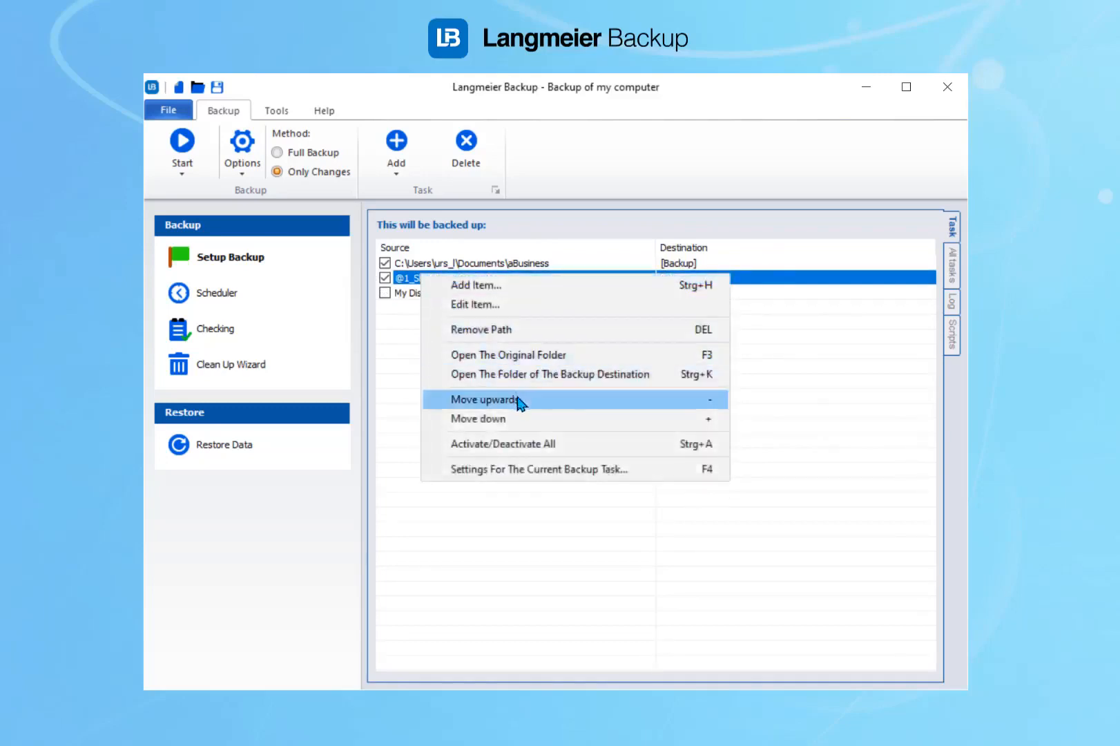
click(520, 404)
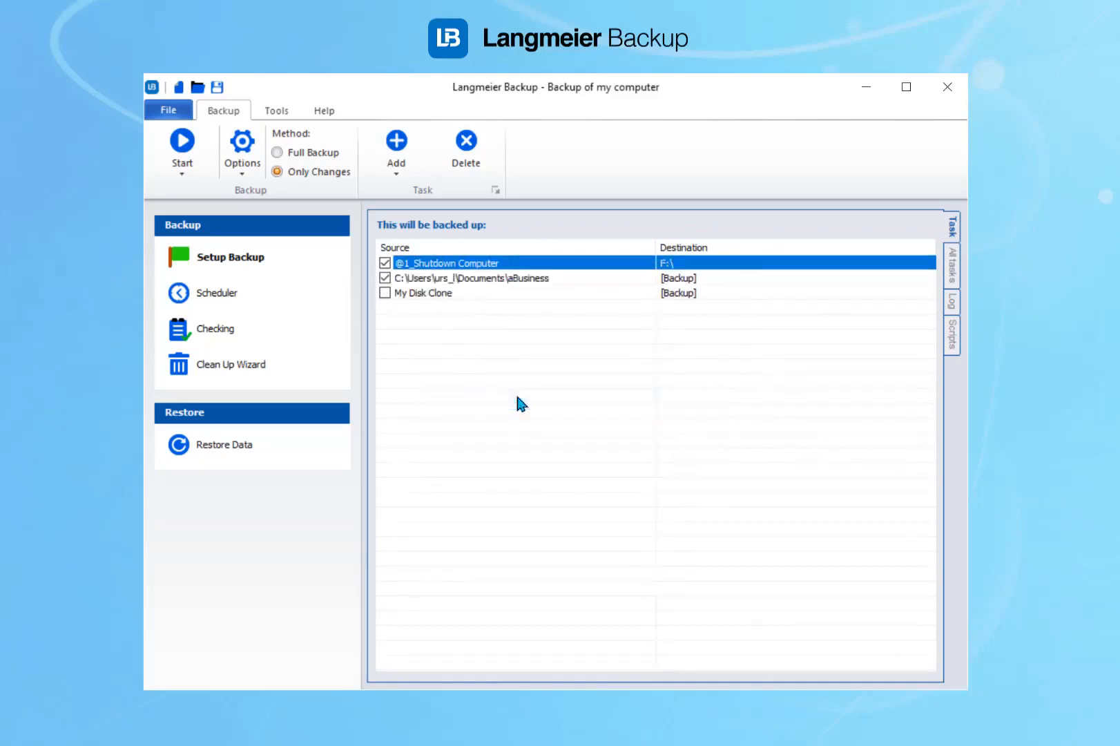
Move the shutdown script down to the end of the task list and remove it from the backup job.
right_click(407, 260)
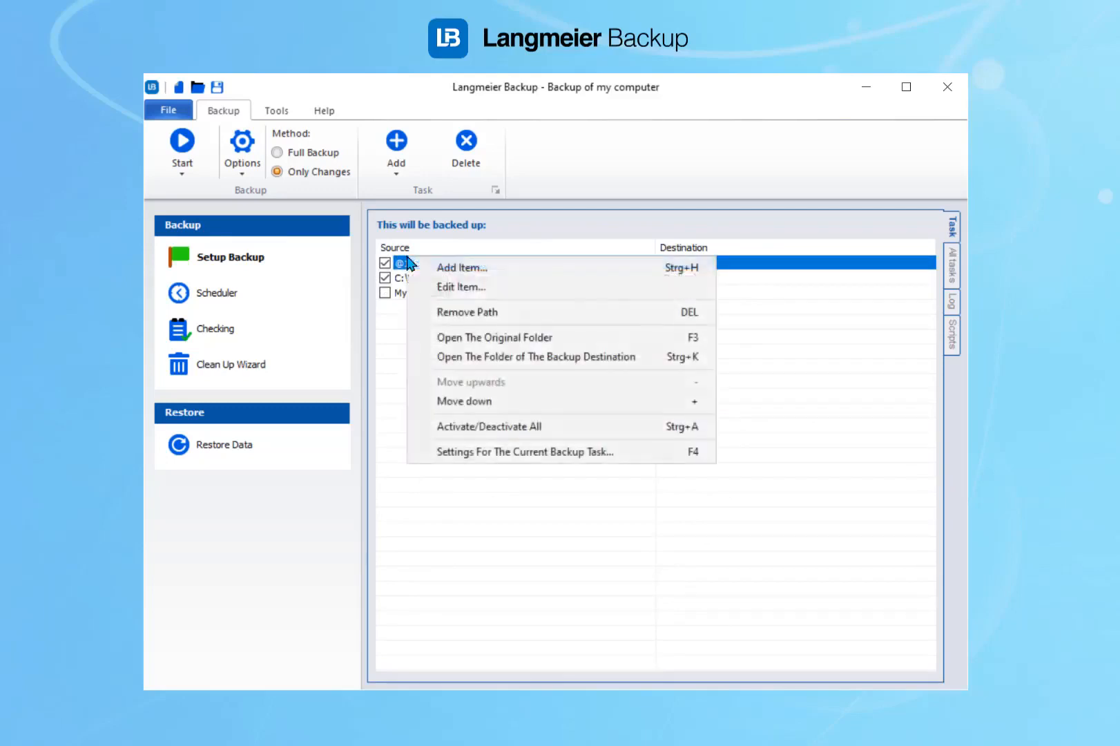
click(519, 402)
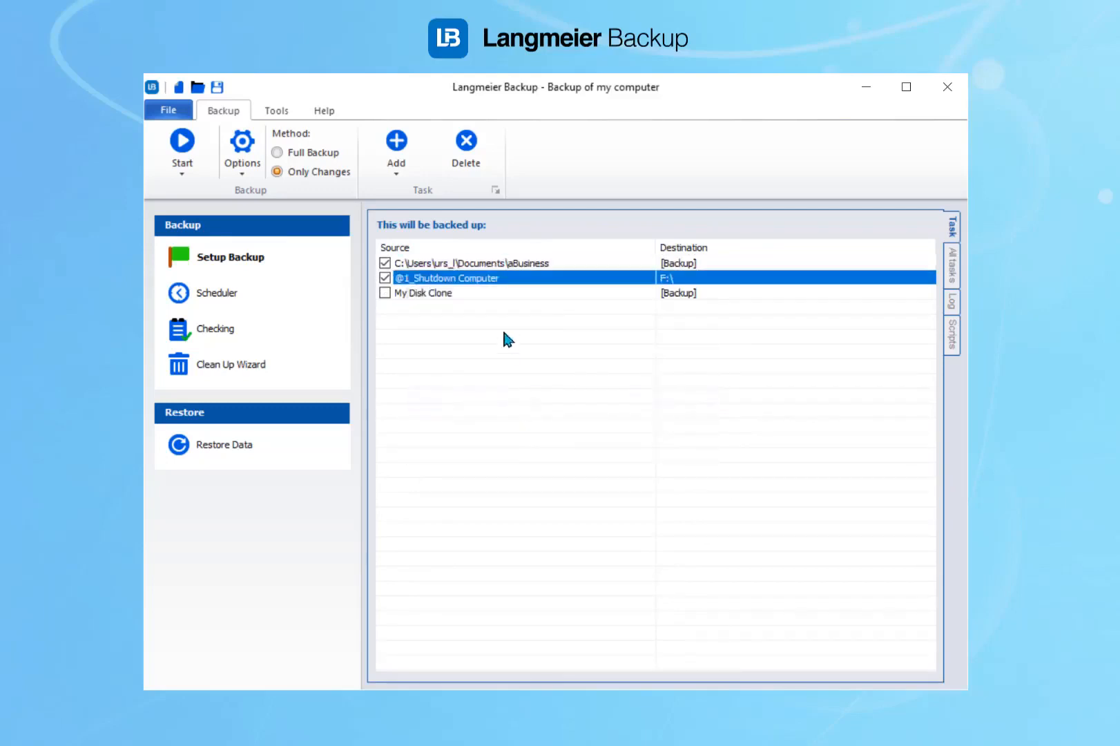
right_click(440, 283)
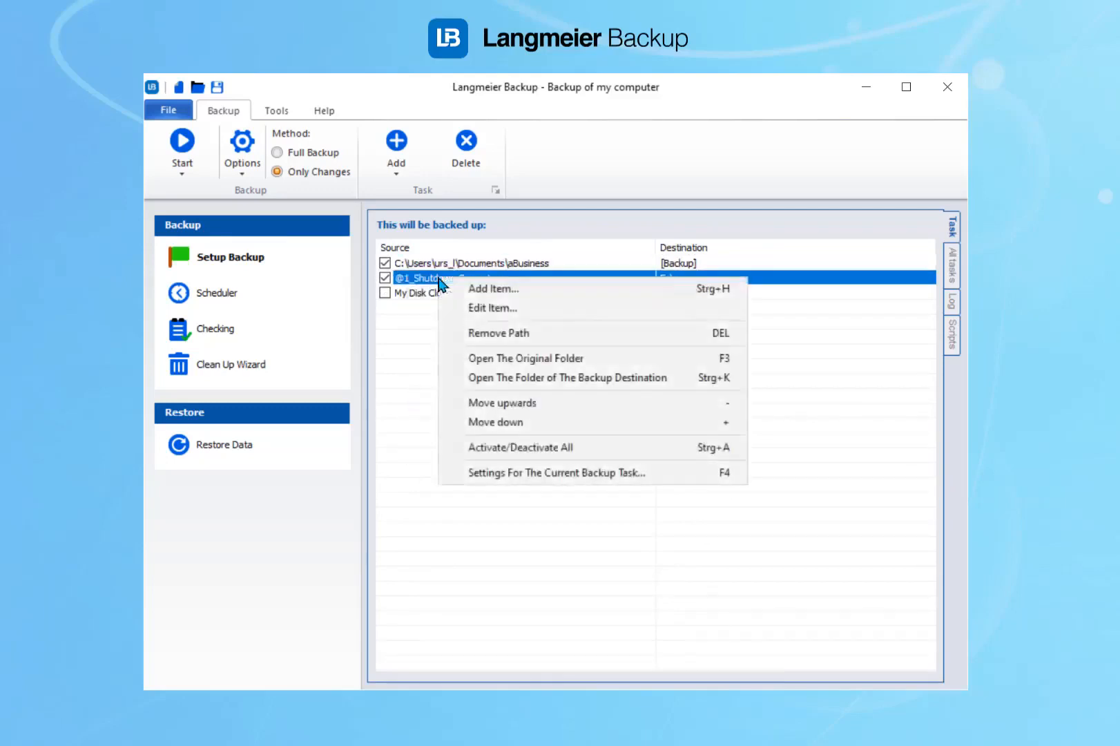
click(524, 423)
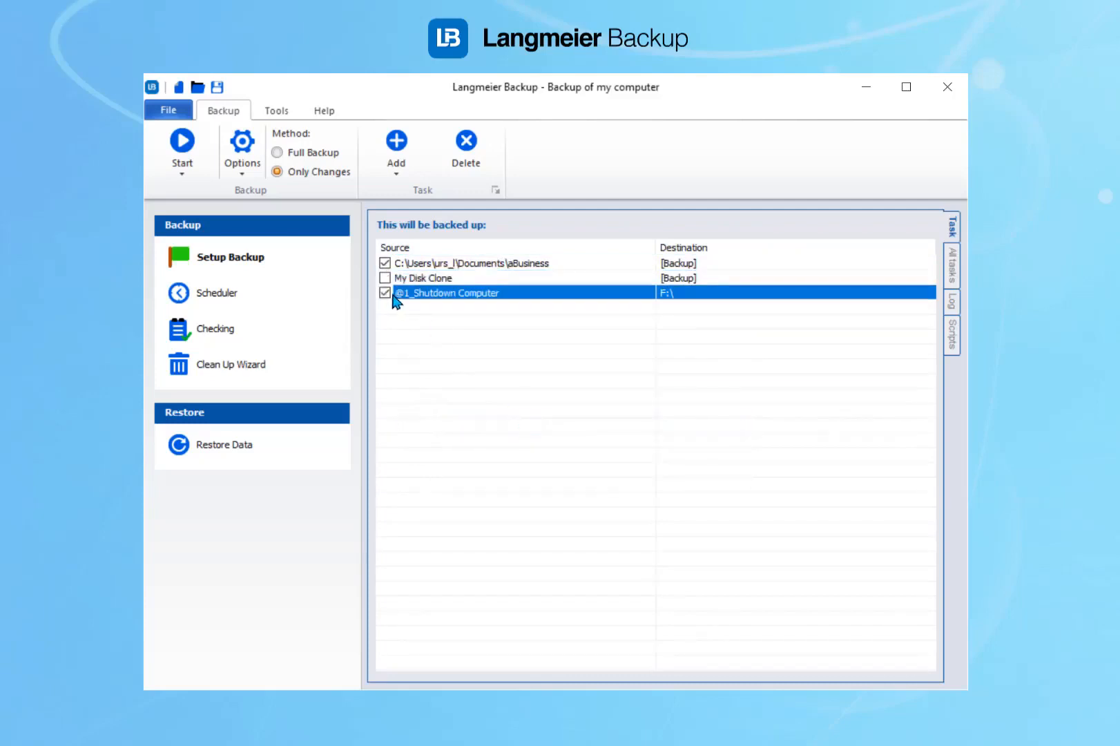
key(Delete)
key(Return)
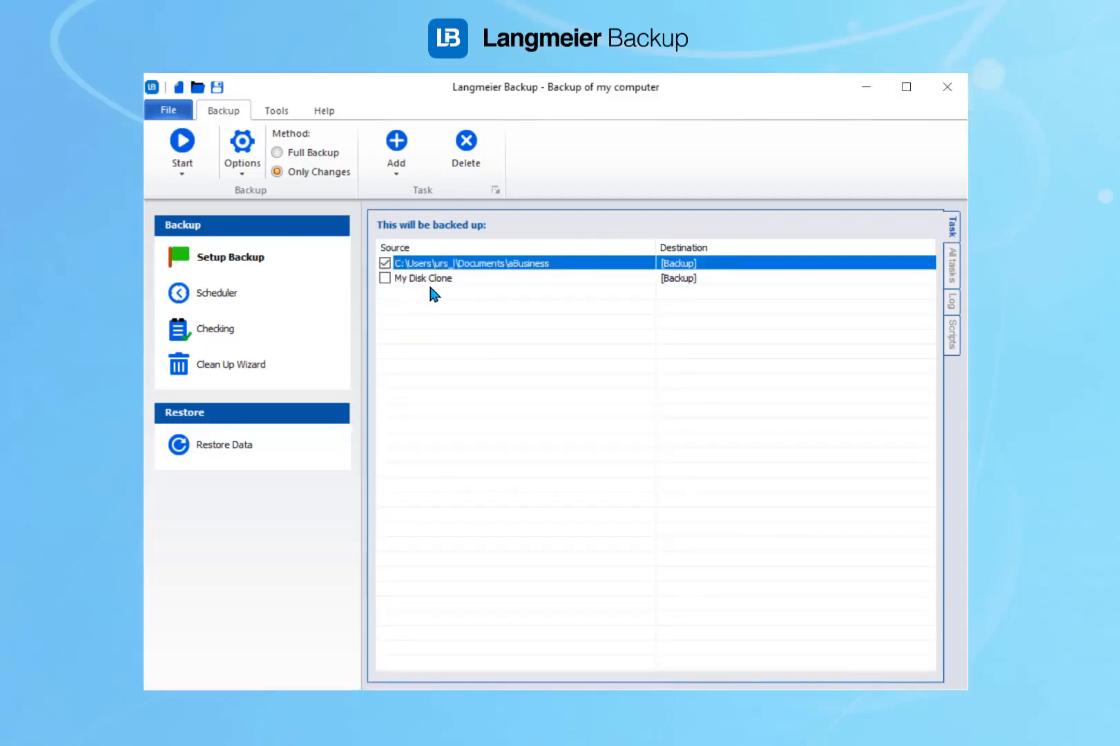
Include My Disk Clone in the backup job by activating its task.
click(286, 113)
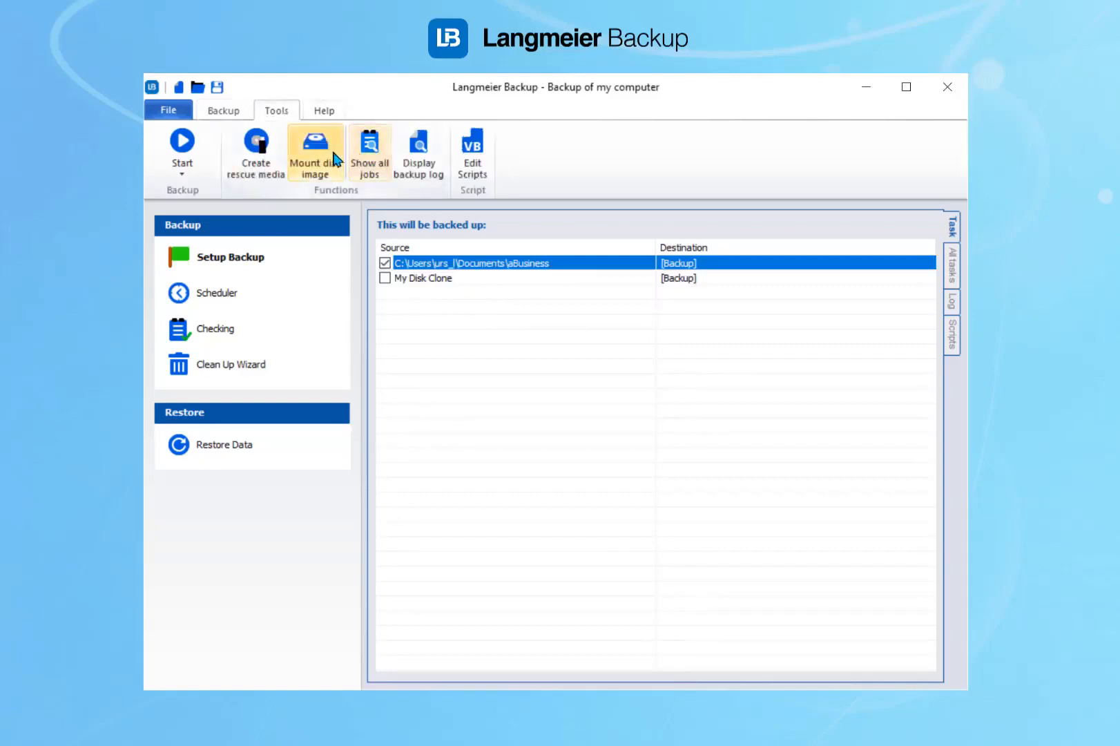
click(393, 280)
click(387, 279)
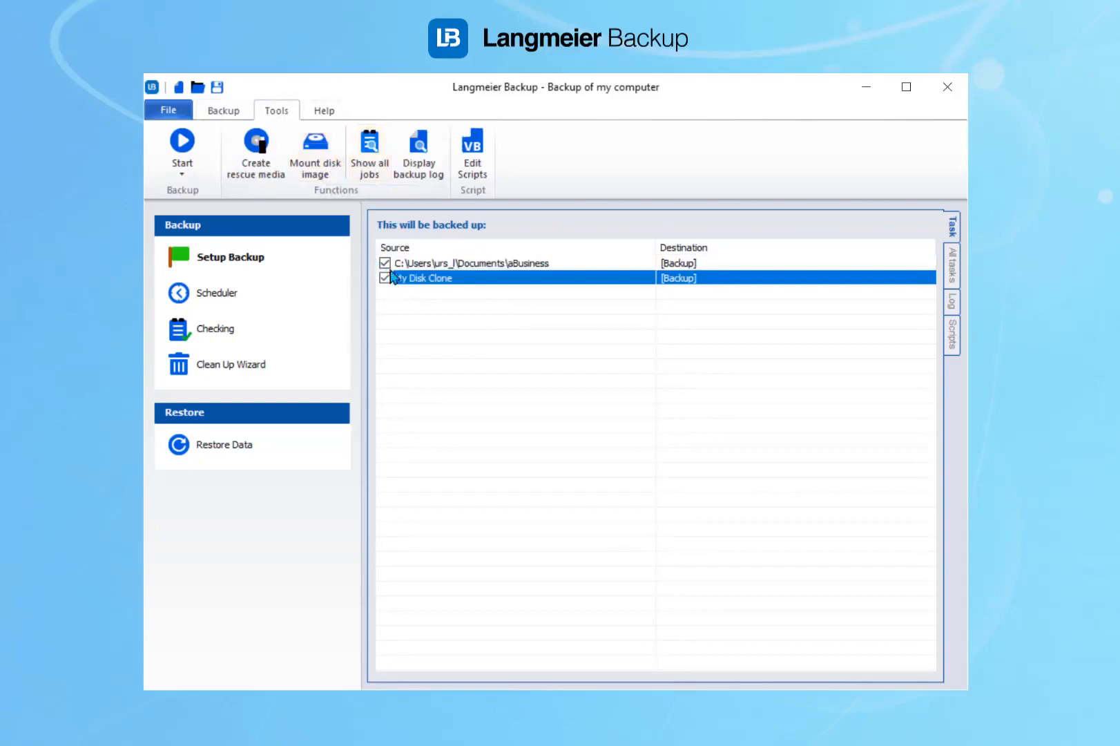
Check the rescue media choices for a bootable CD, USB stick and ISO file, and cancel the creation.
click(261, 157)
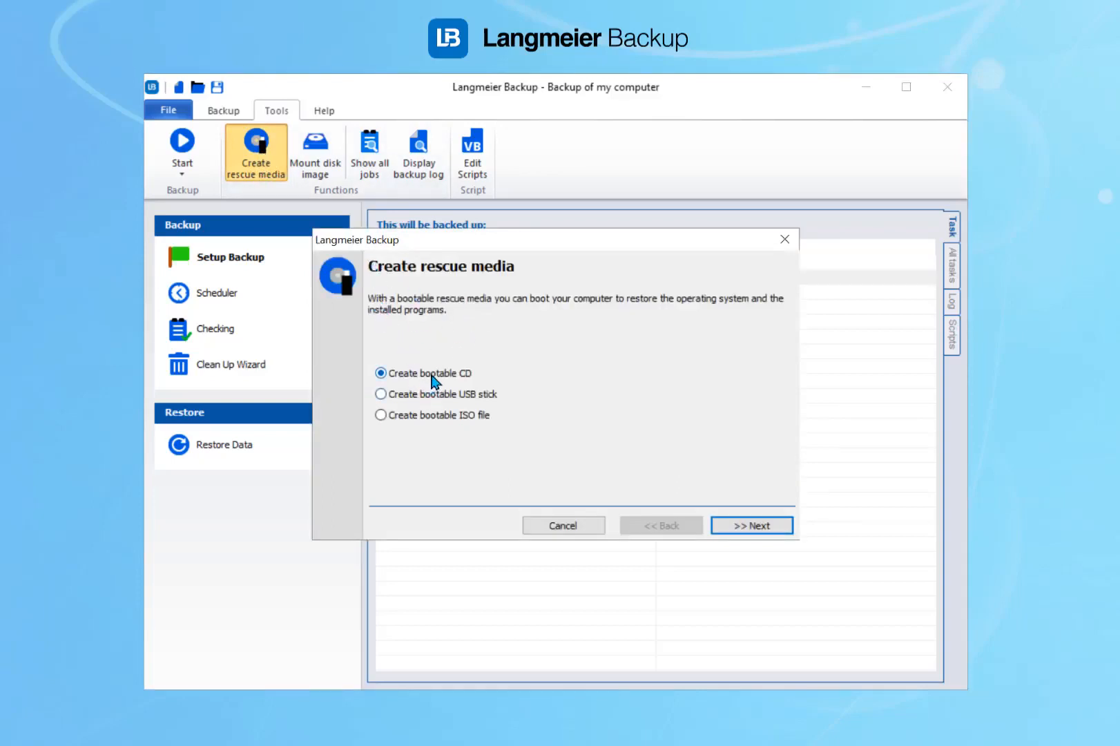
click(473, 396)
click(469, 418)
click(585, 528)
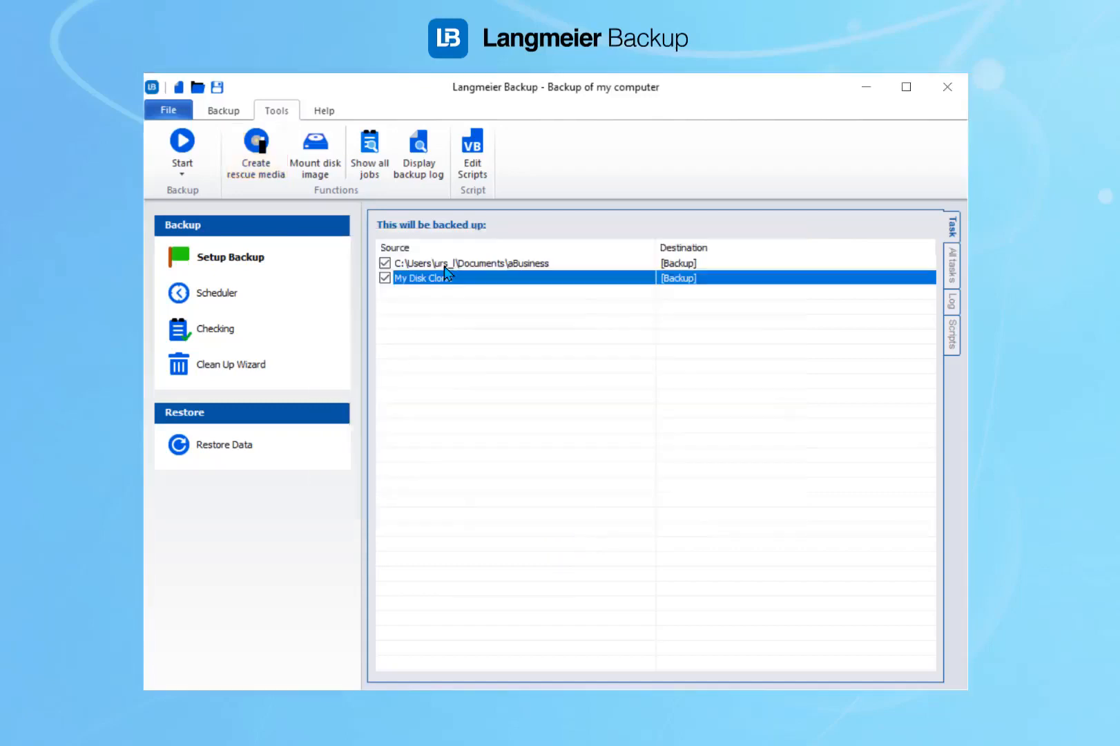